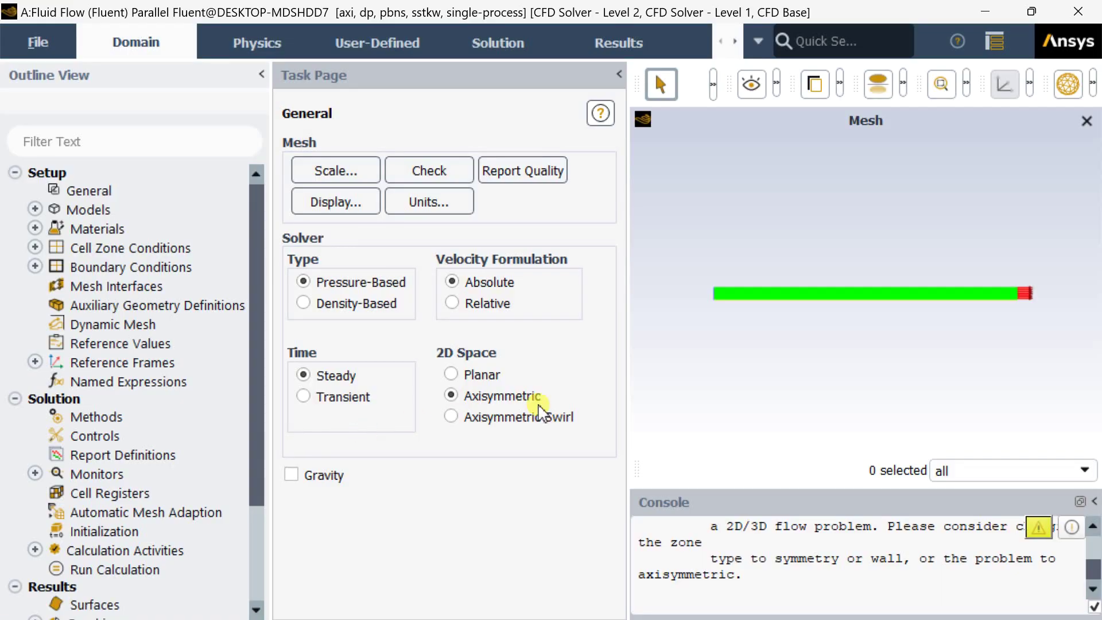
Step: Open the physics models list and confirm the Energy model stays off
scroll(744, 356, up, 1)
scroll(744, 356, down, 1)
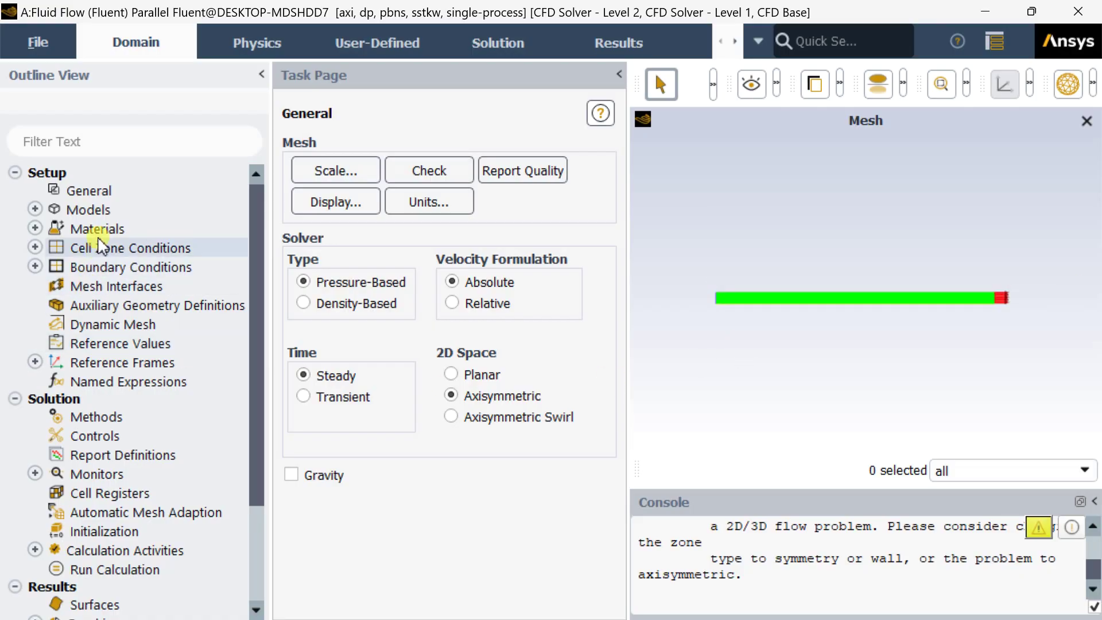
double_click(100, 211)
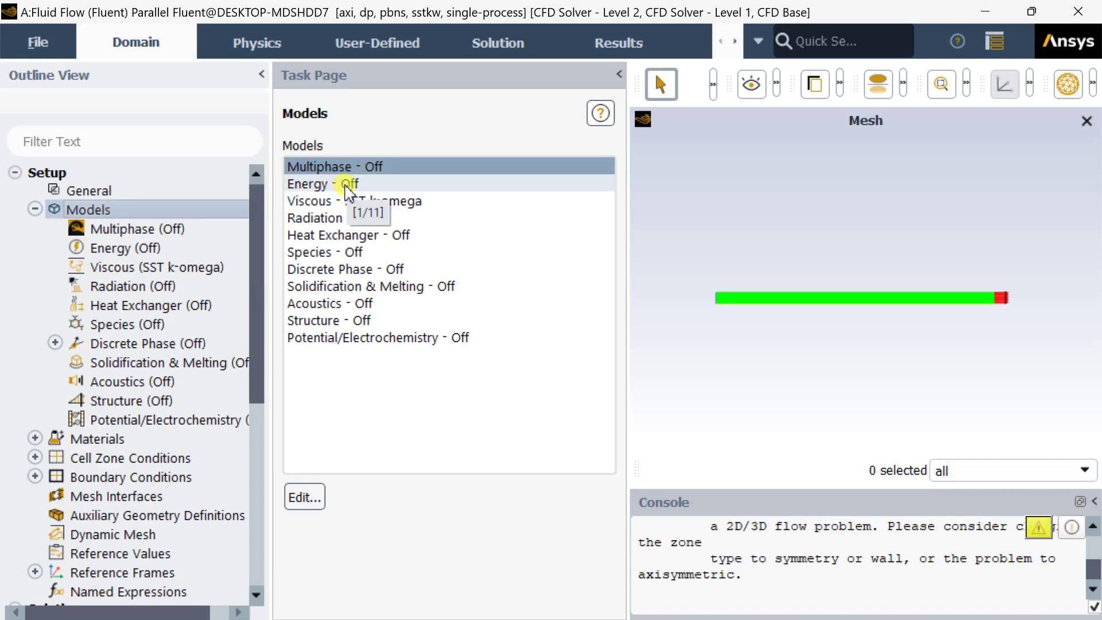
double_click(347, 185)
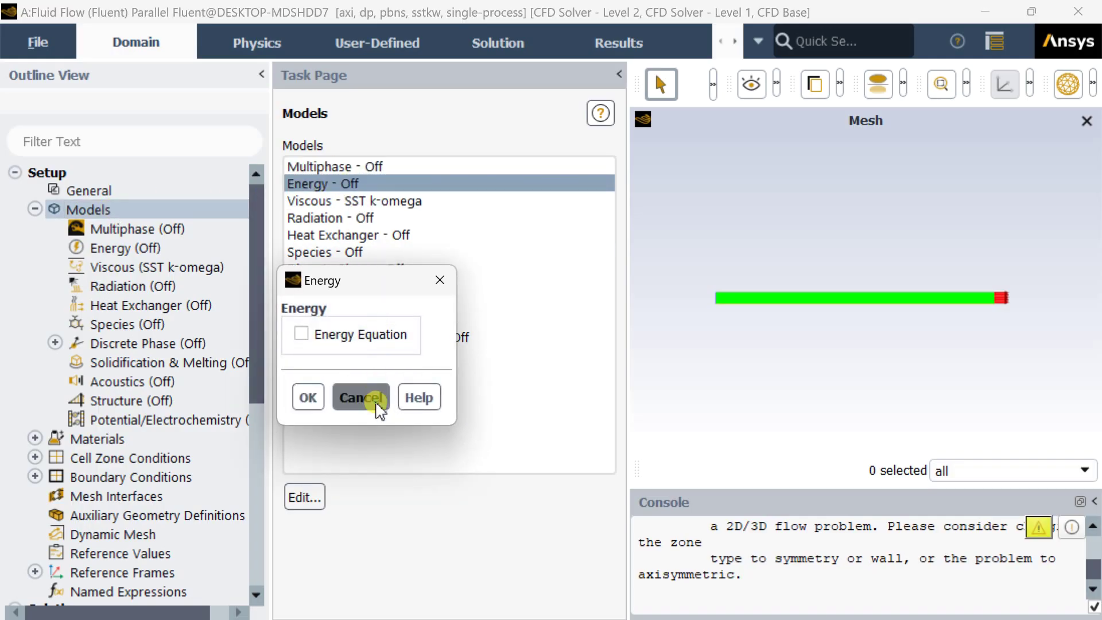
click(377, 403)
Step: Review the Viscous model and keep it set to SST k-omega
click(358, 202)
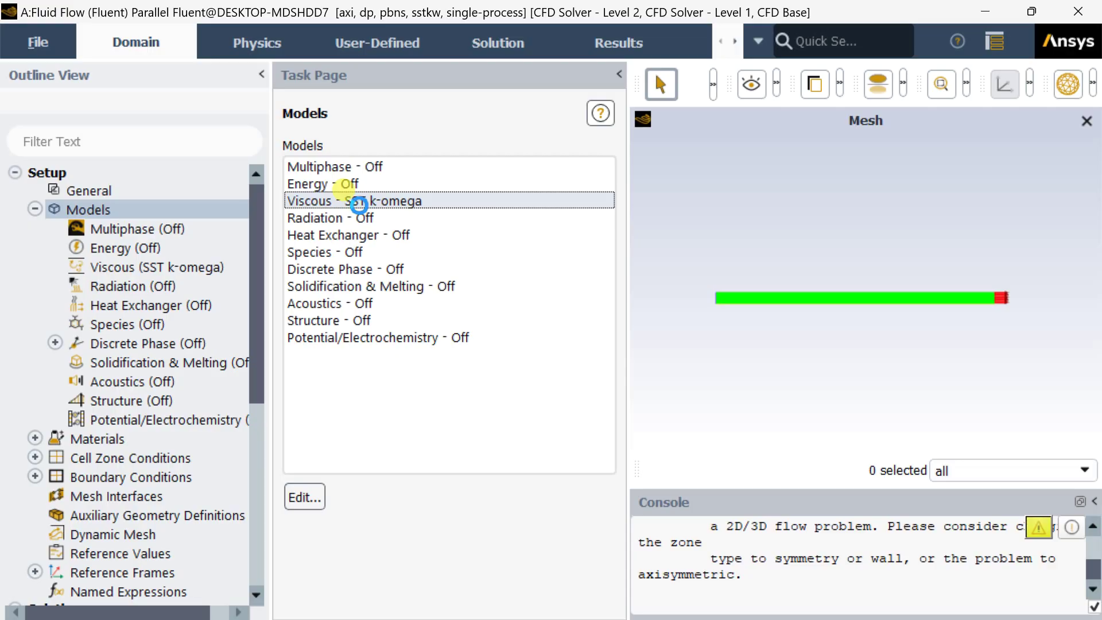
double_click(358, 202)
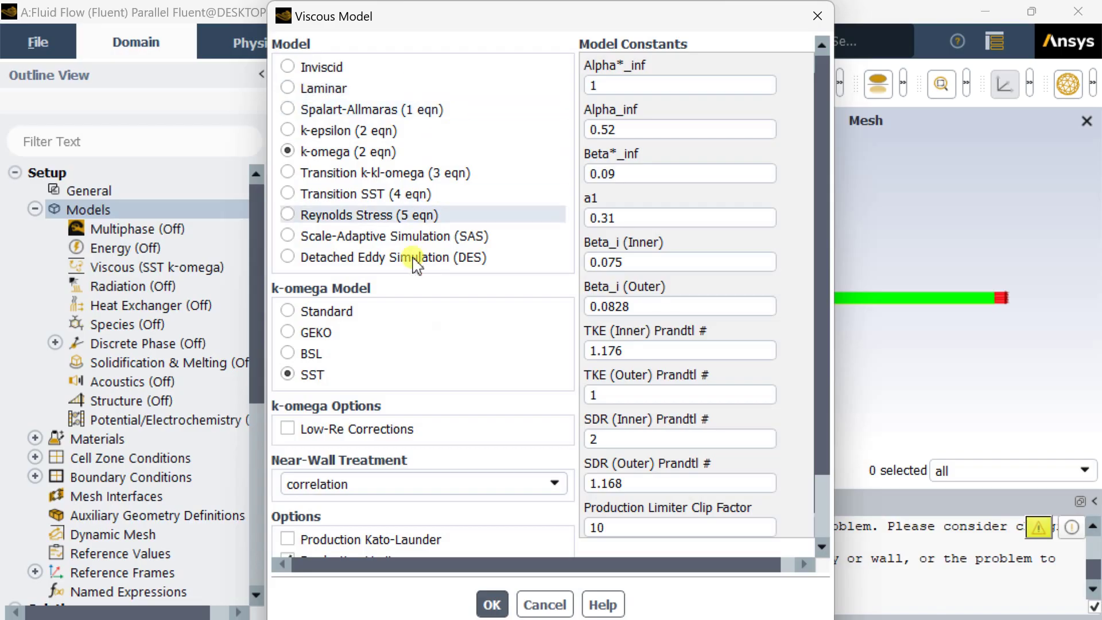
click(493, 609)
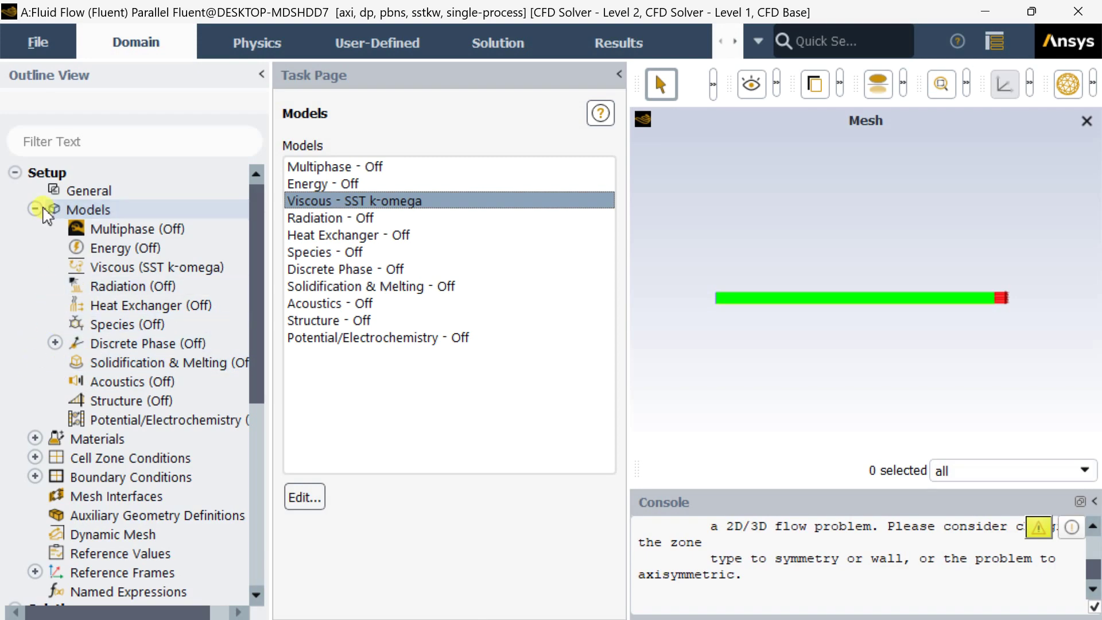
scroll(57, 362, down, 2)
Step: Browse materials and cell zones, then list the boundary zones grouped by Zone Type
double_click(74, 327)
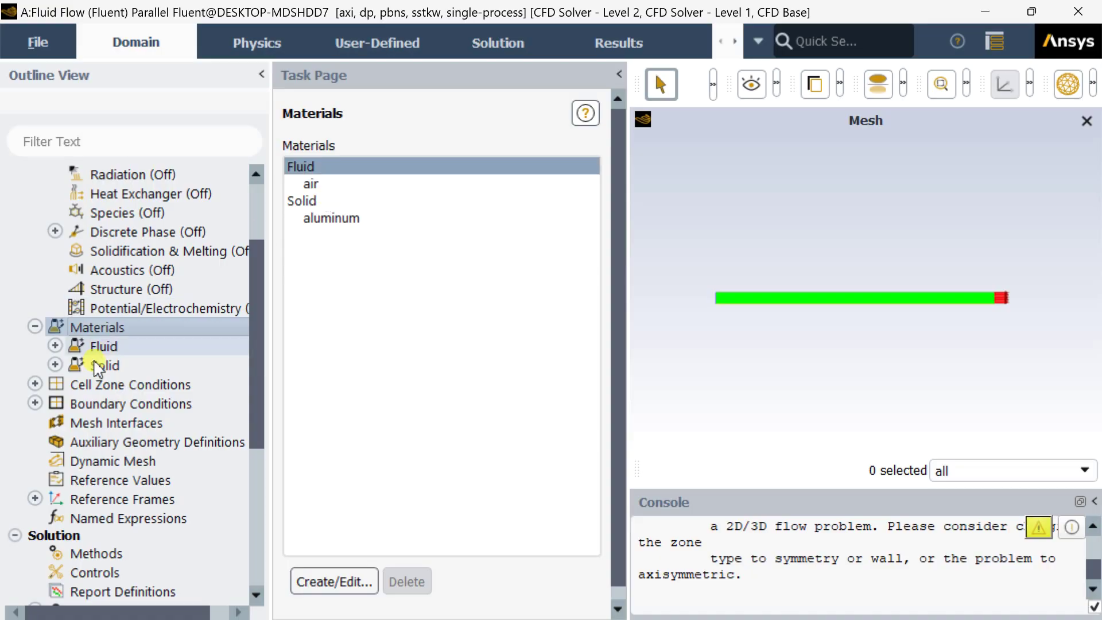
scroll(112, 338, down, 1)
double_click(125, 328)
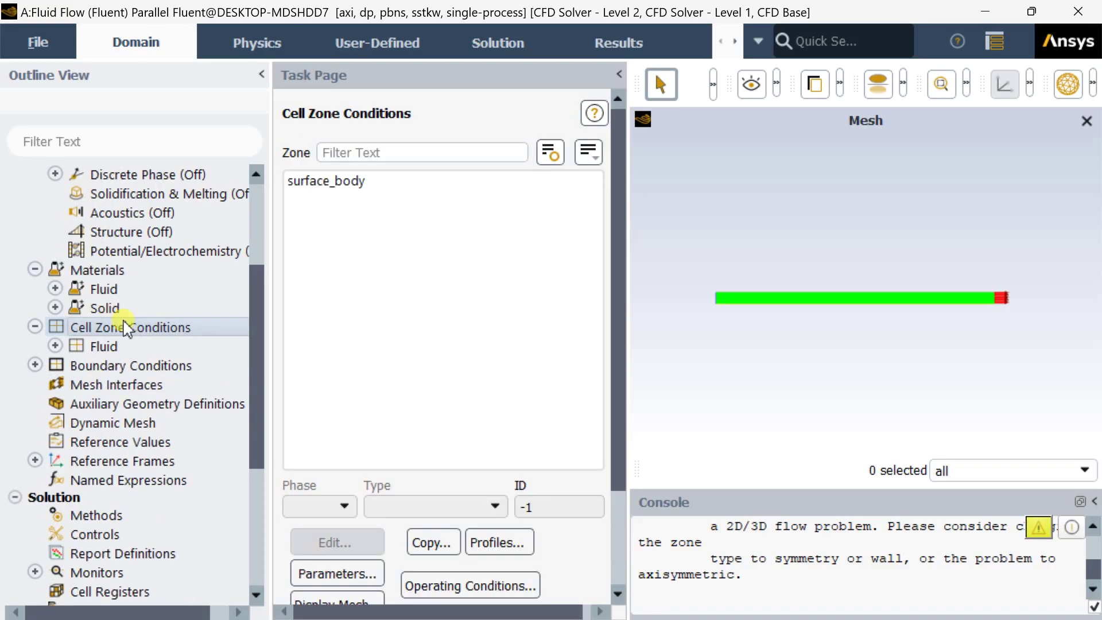
double_click(92, 269)
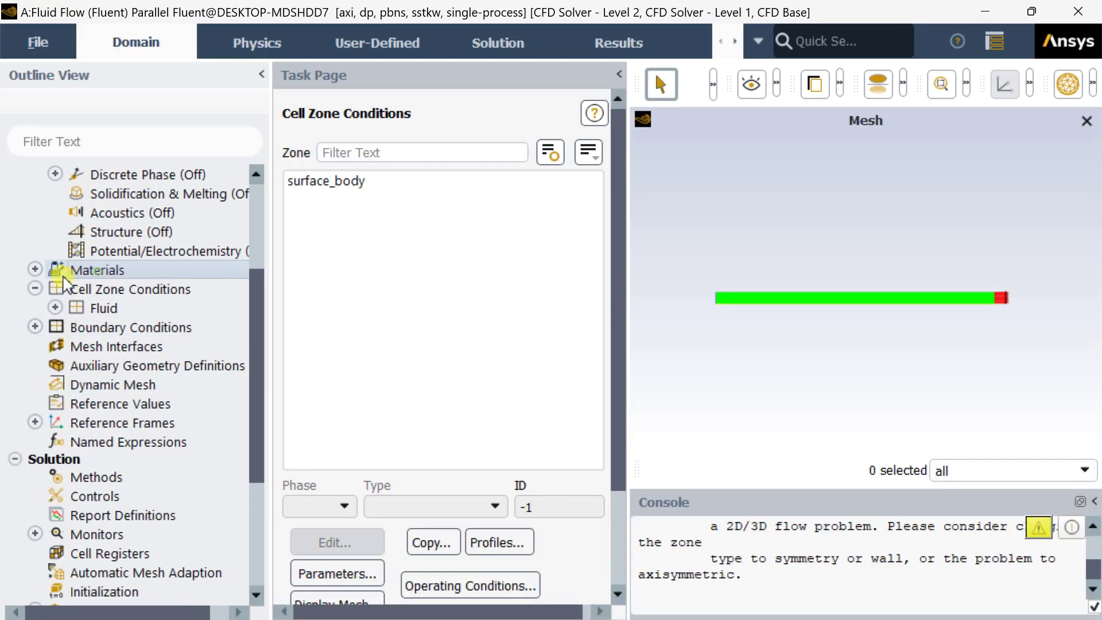
double_click(123, 327)
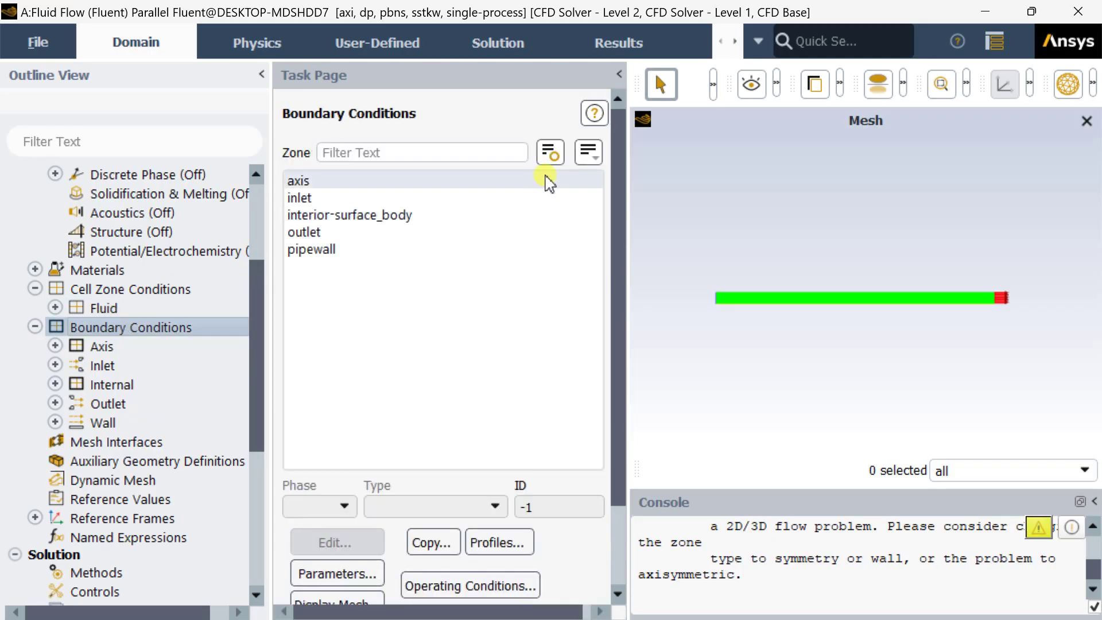
click(588, 154)
click(591, 252)
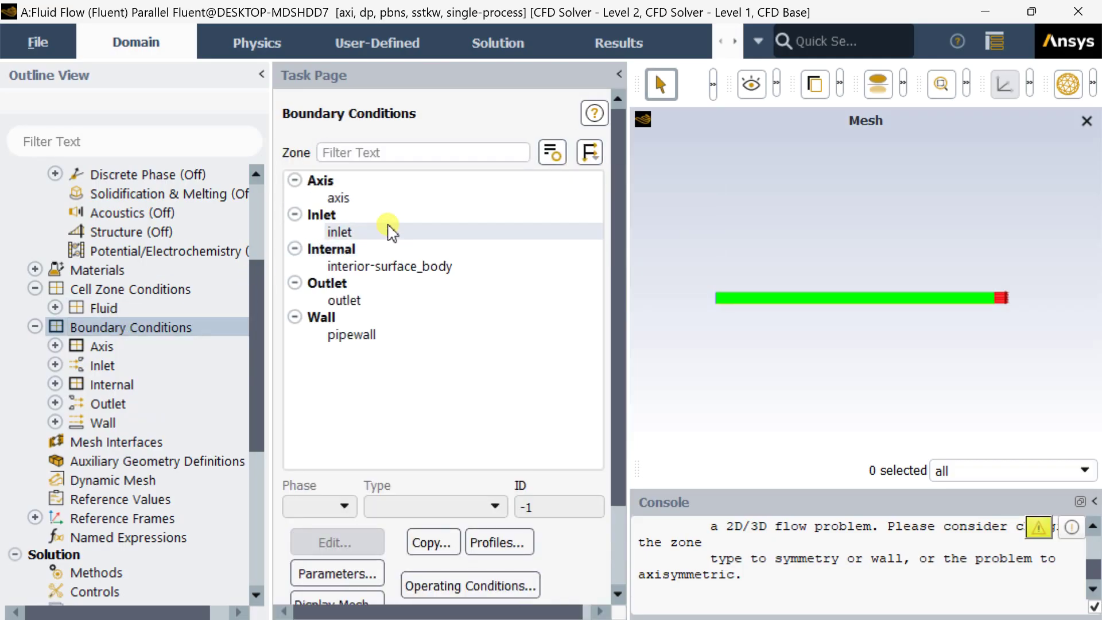
Step: Give the inlet boundary a velocity magnitude of 0.01 m/s and apply it
click(344, 234)
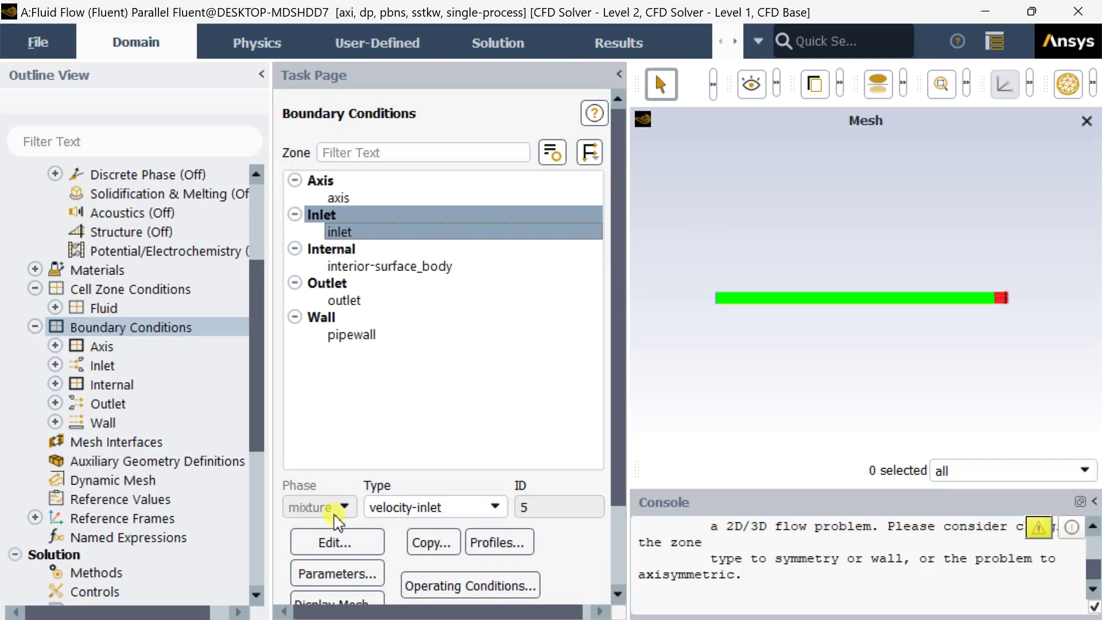
click(336, 542)
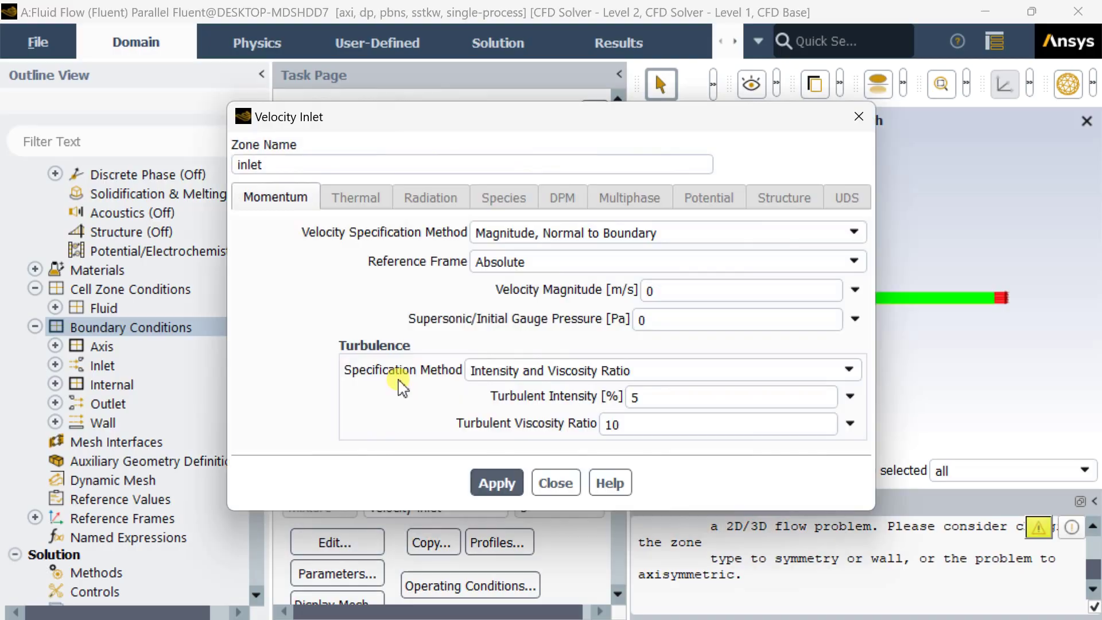
click(647, 290)
double_click(648, 290)
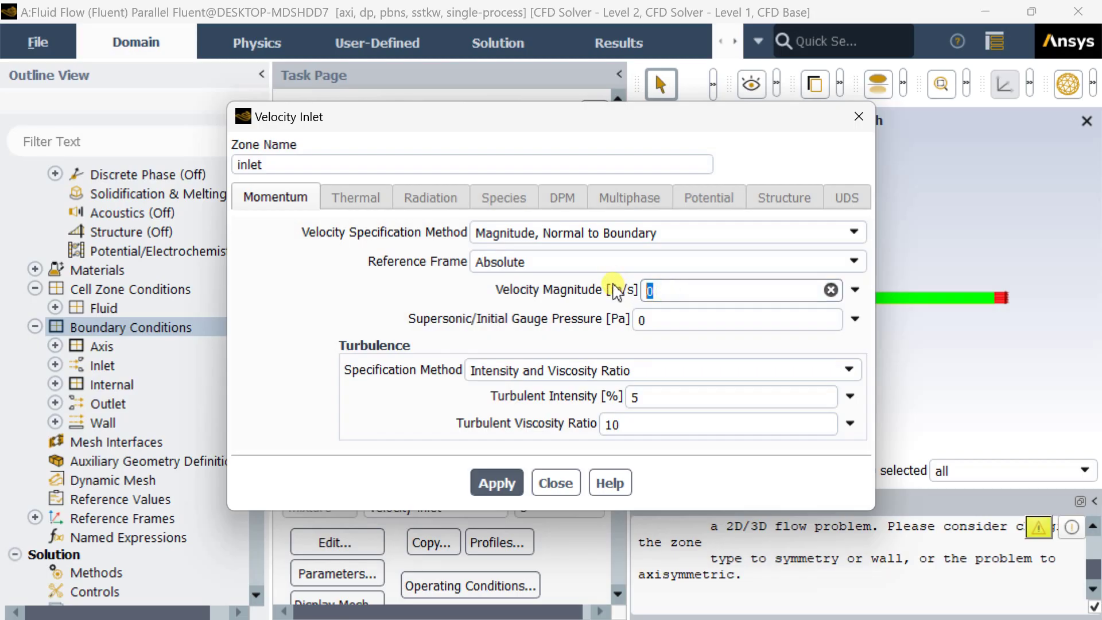
text(0.01)
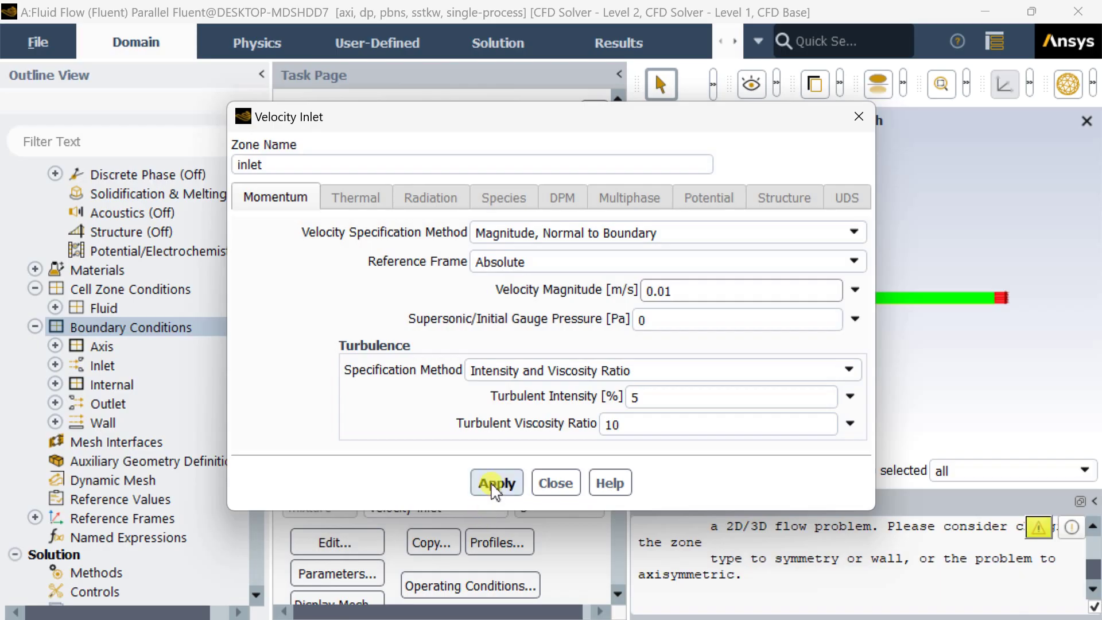
click(495, 482)
click(554, 483)
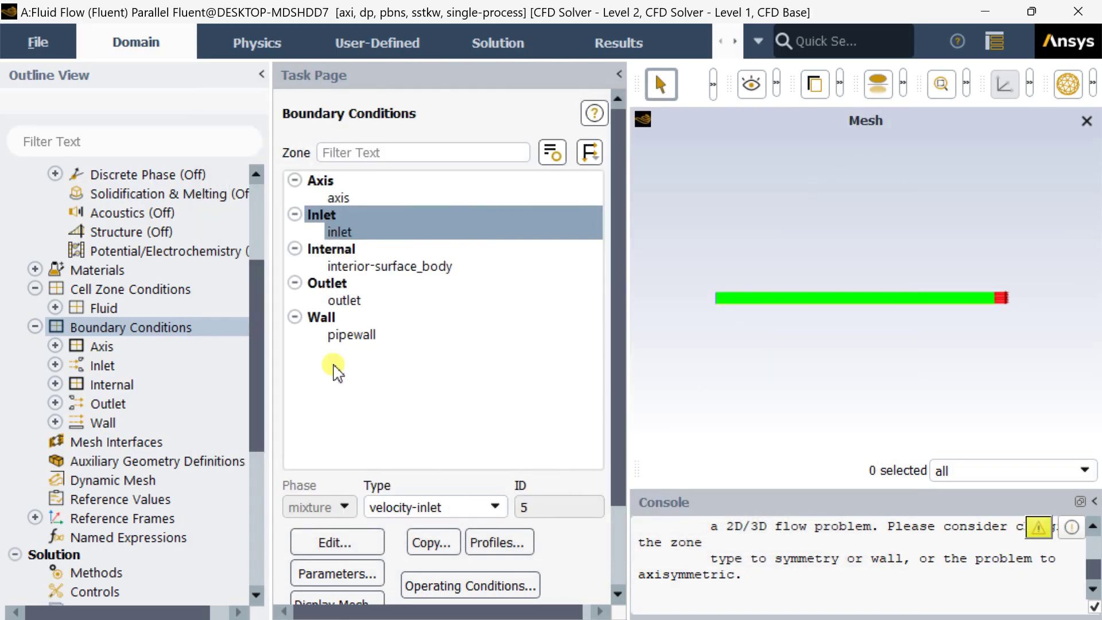
Step: Check the outlet and pipewall zones, then set the gradient scheme to Green-Gauss Cell Based
click(356, 301)
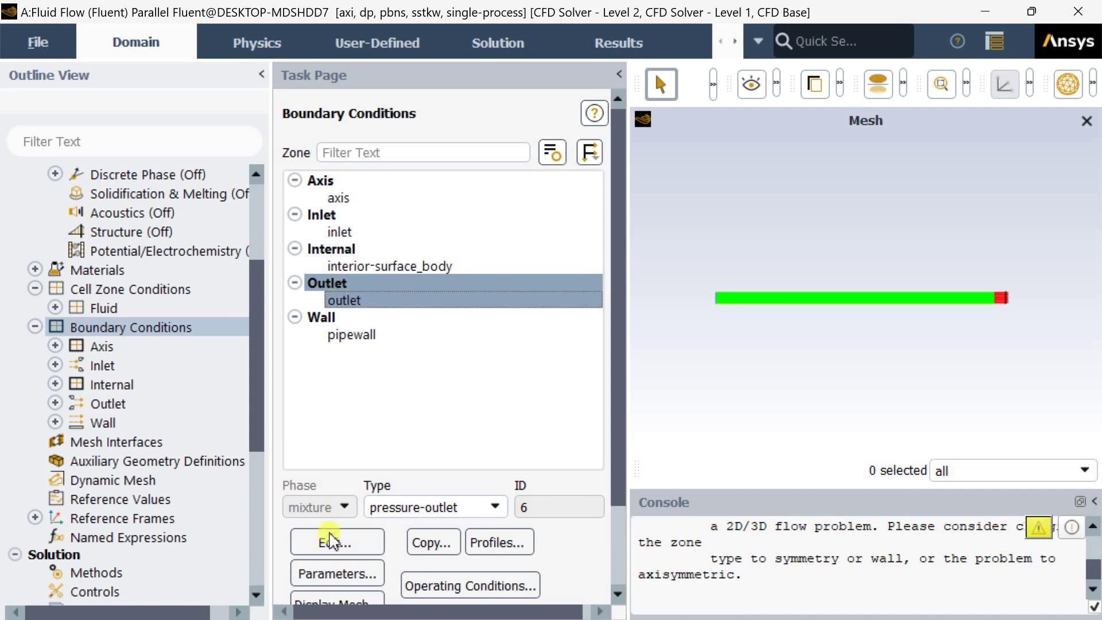
click(361, 334)
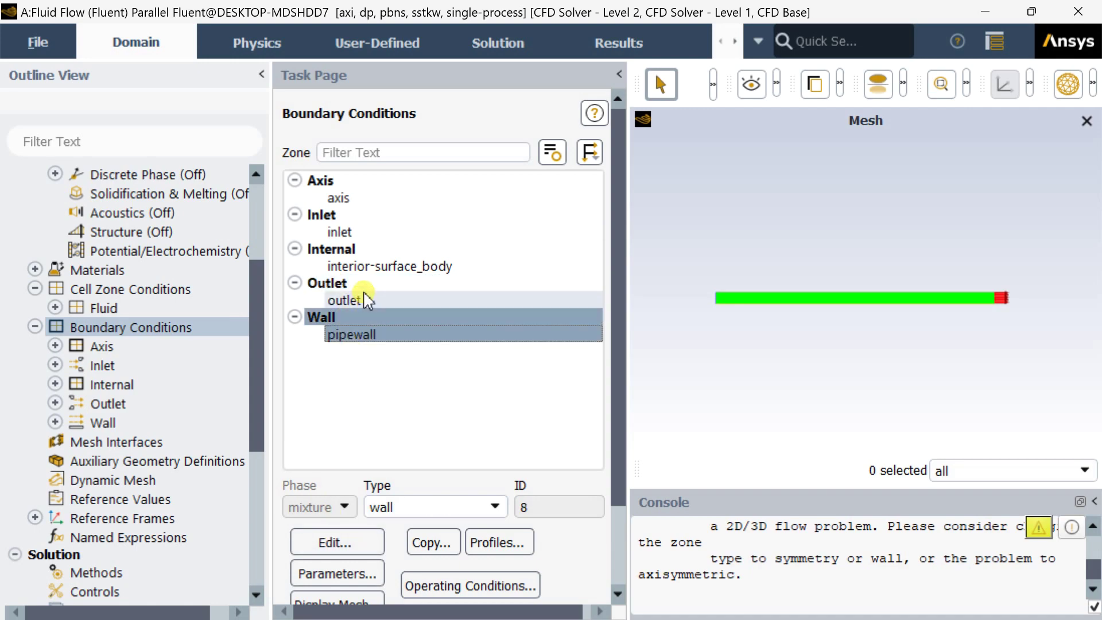
scroll(128, 285, down, 2)
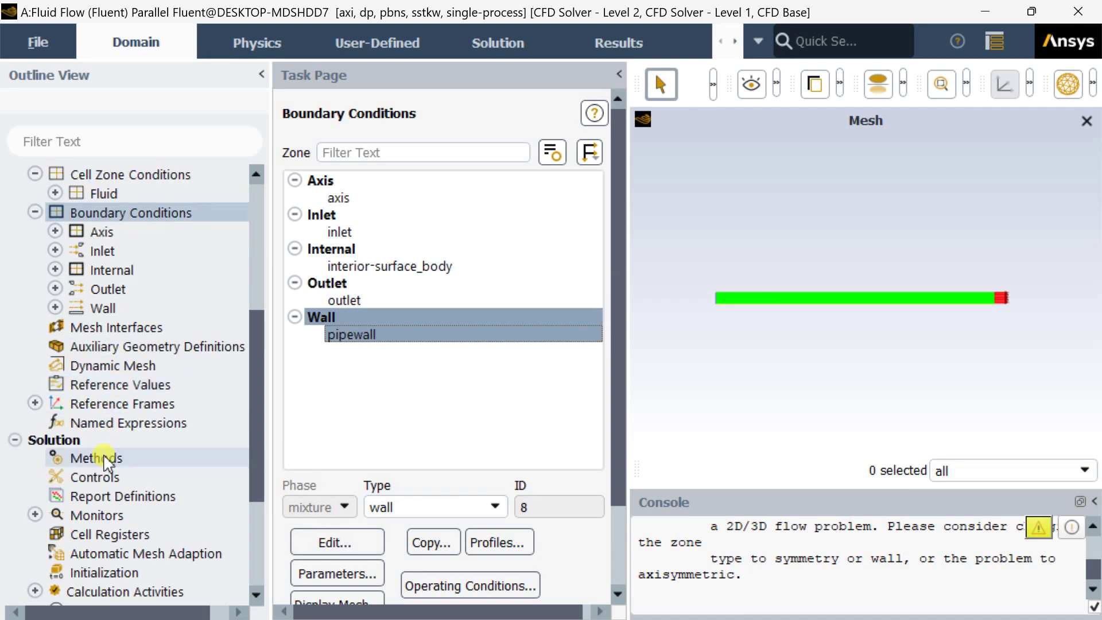
click(105, 458)
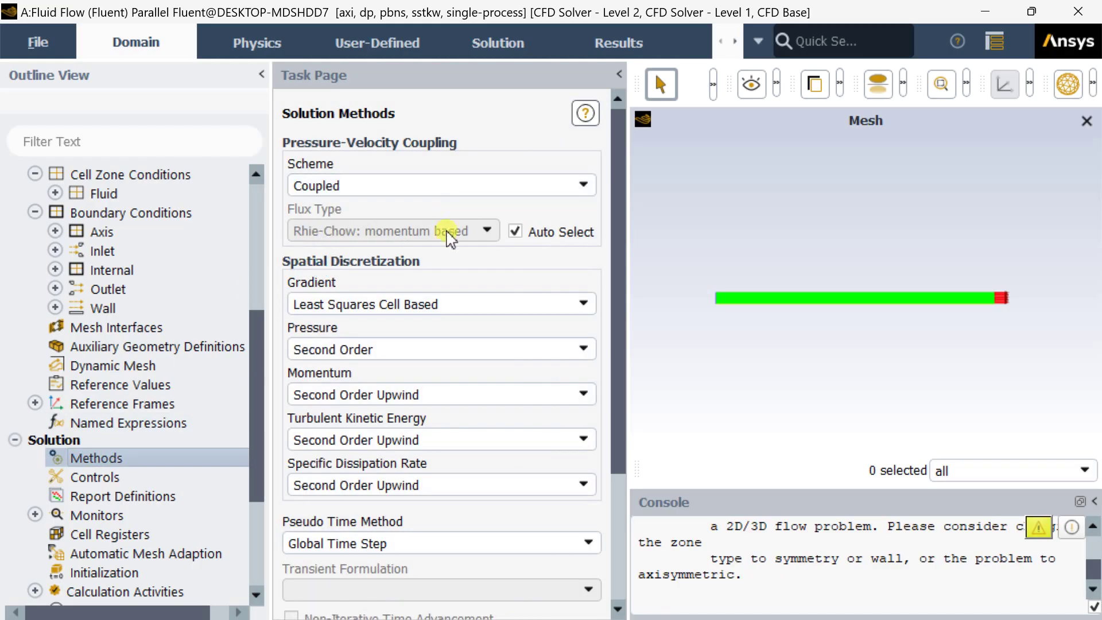
click(442, 305)
click(434, 320)
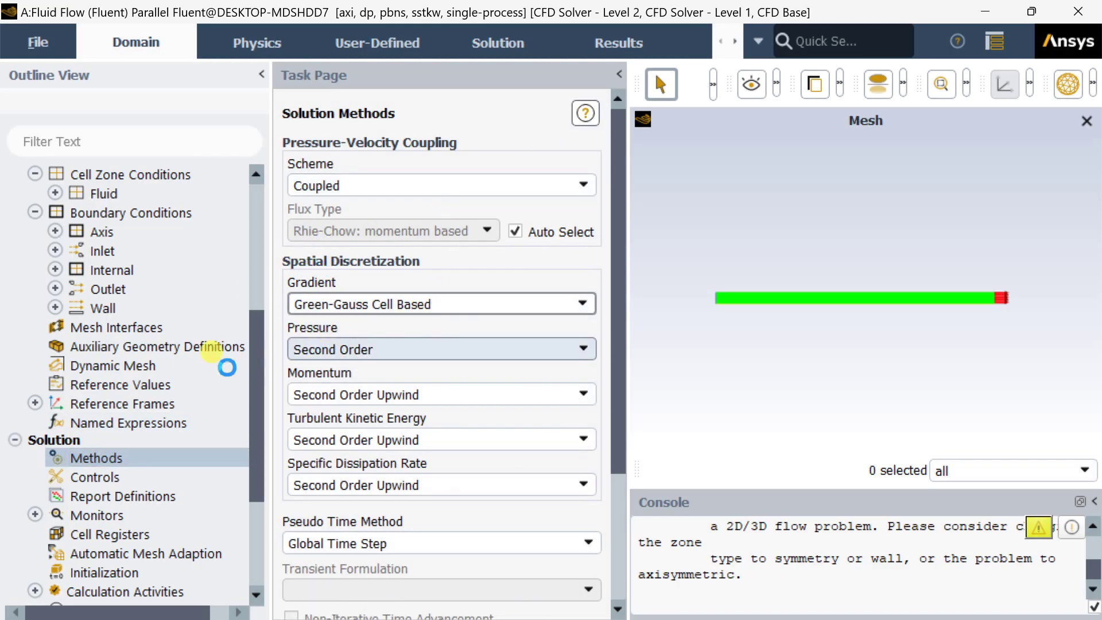
scroll(184, 387, down, 2)
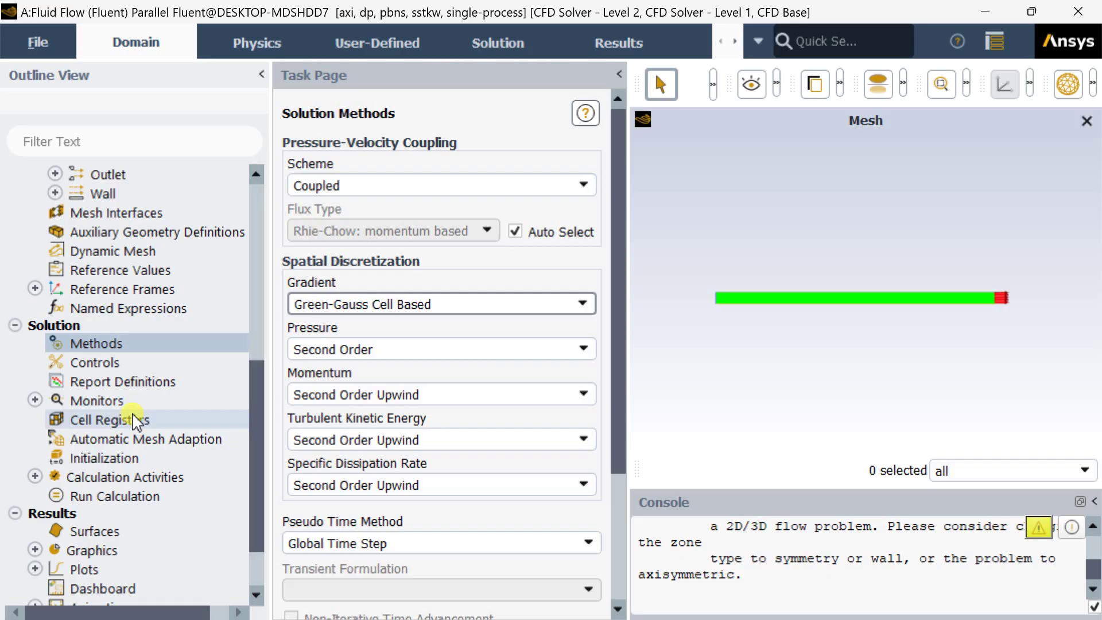
Step: In Residual Monitors, set the omega absolute criterion to 1e-6 and copy it
double_click(95, 400)
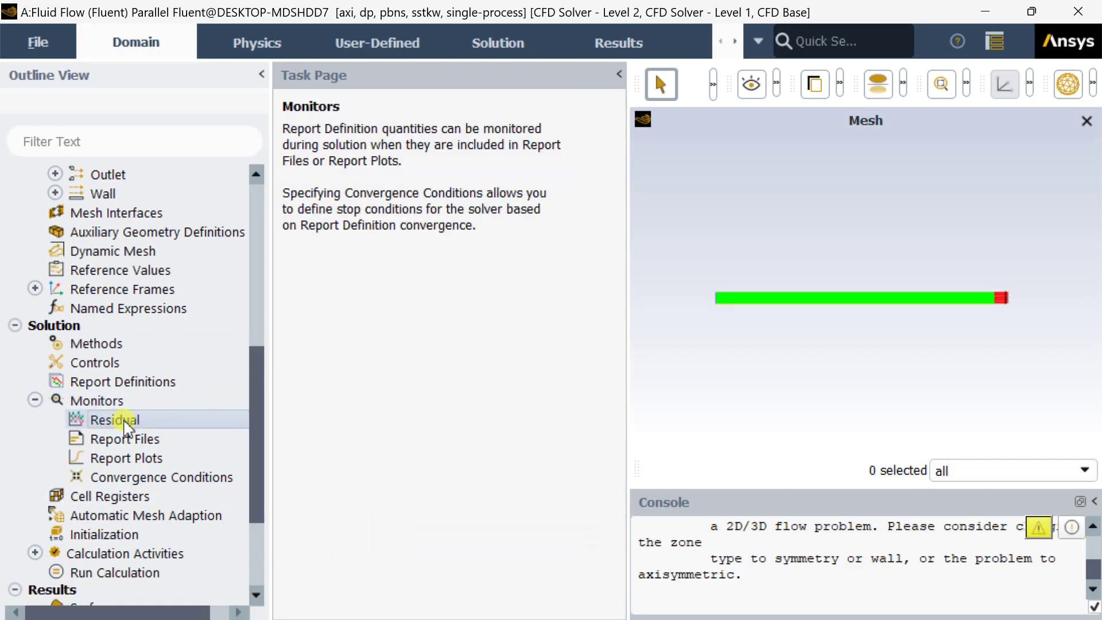
double_click(125, 424)
double_click(123, 424)
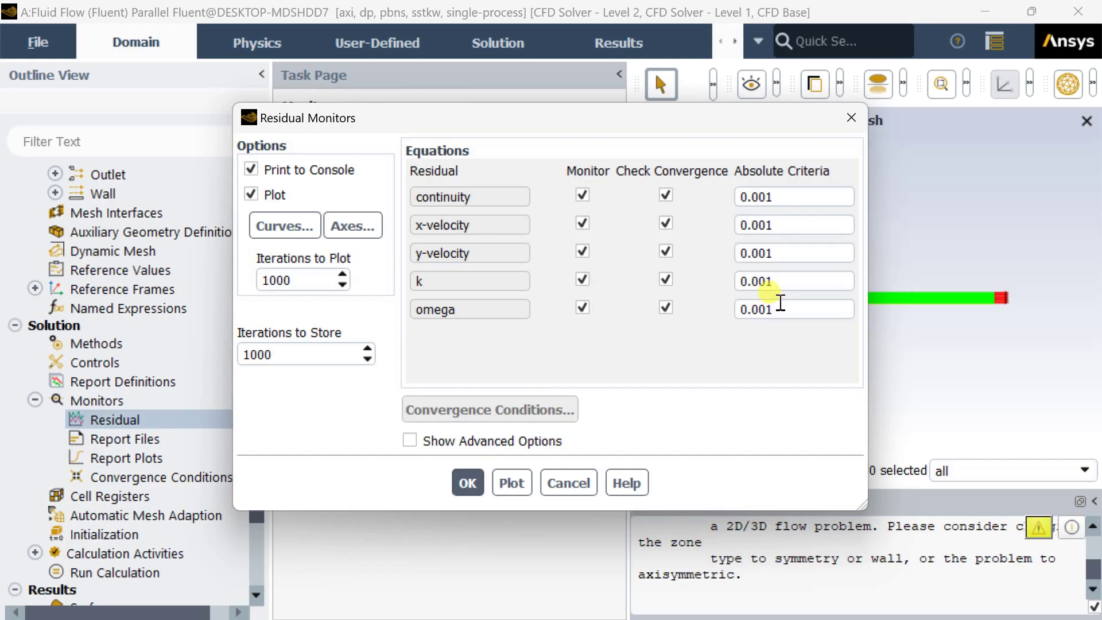
double_click(778, 309)
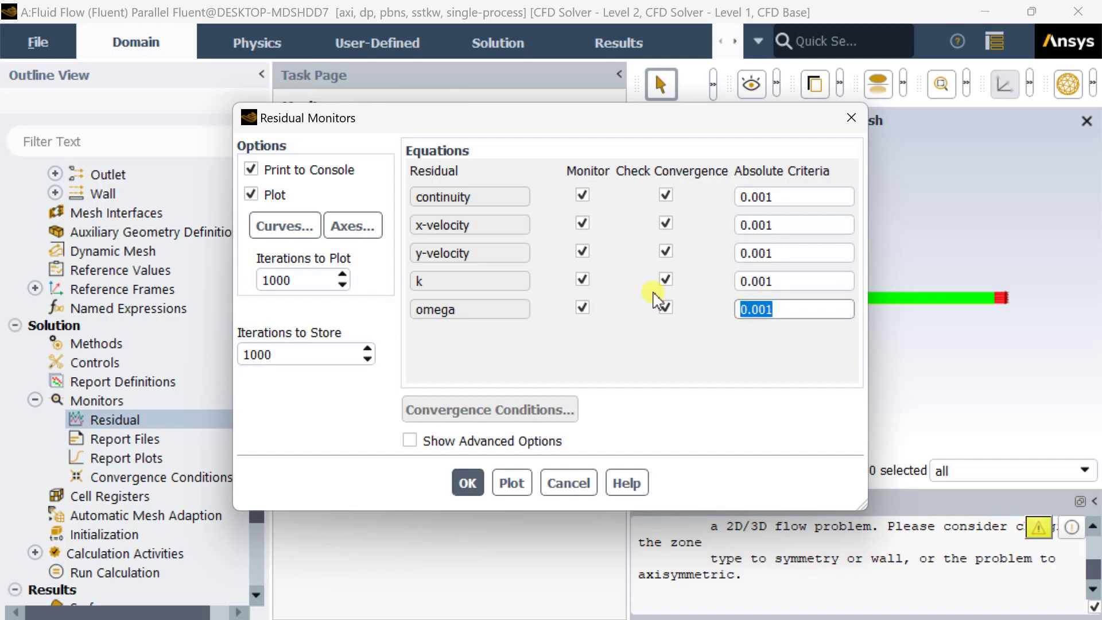
text(1e)
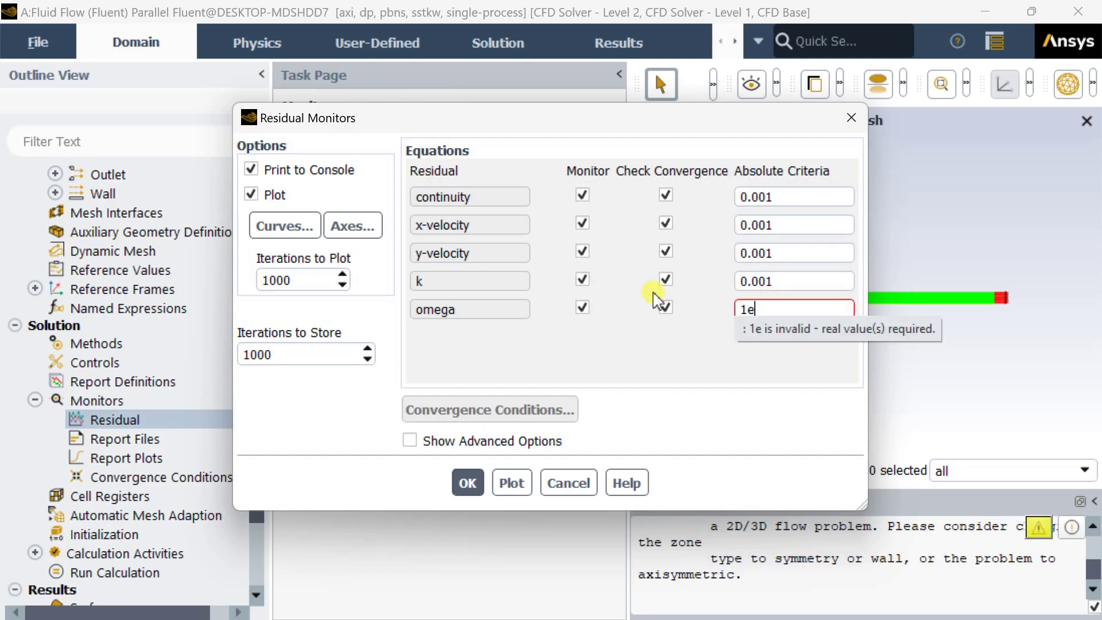
text(-6)
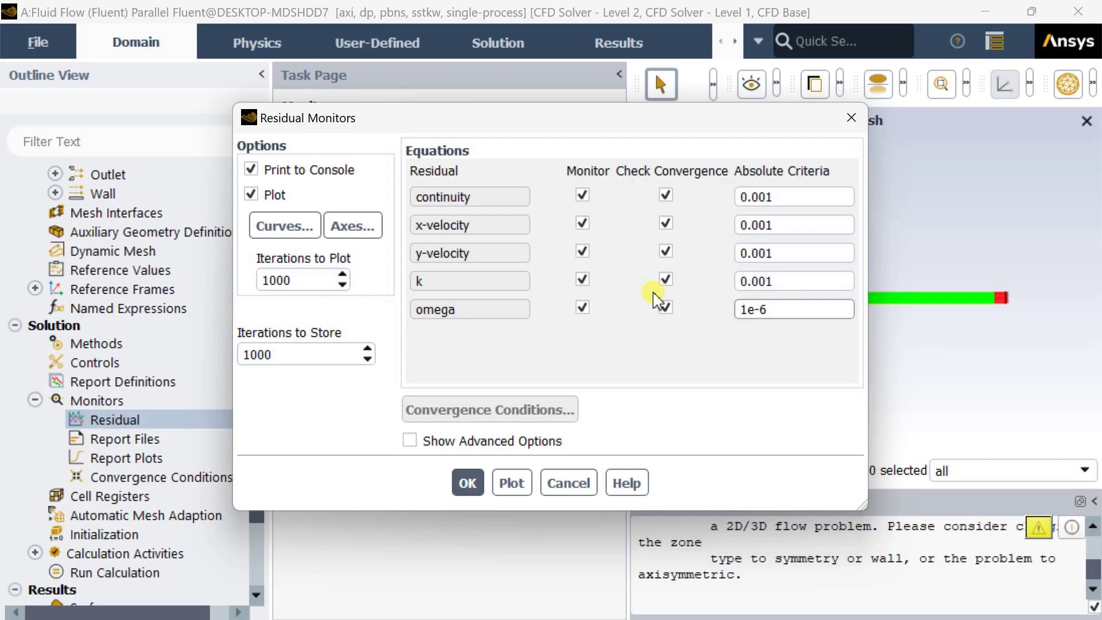
key(ctrl+a)
key(ctrl+c)
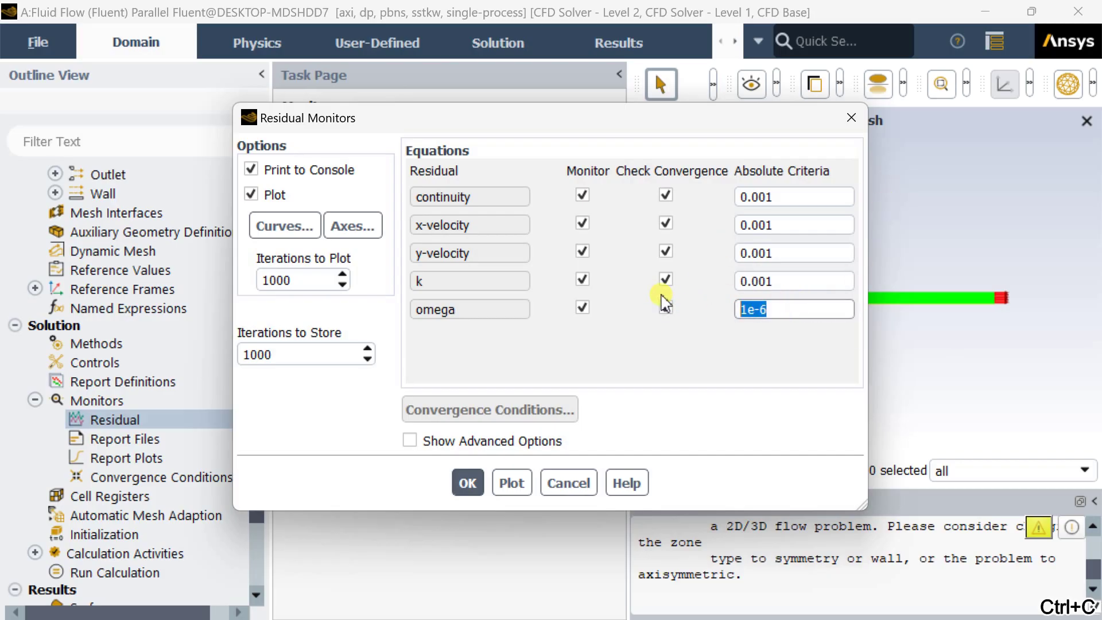
Step: Paste 1e-6 into the continuity, x-velocity, y-velocity and k criteria and accept
triple_click(790, 195)
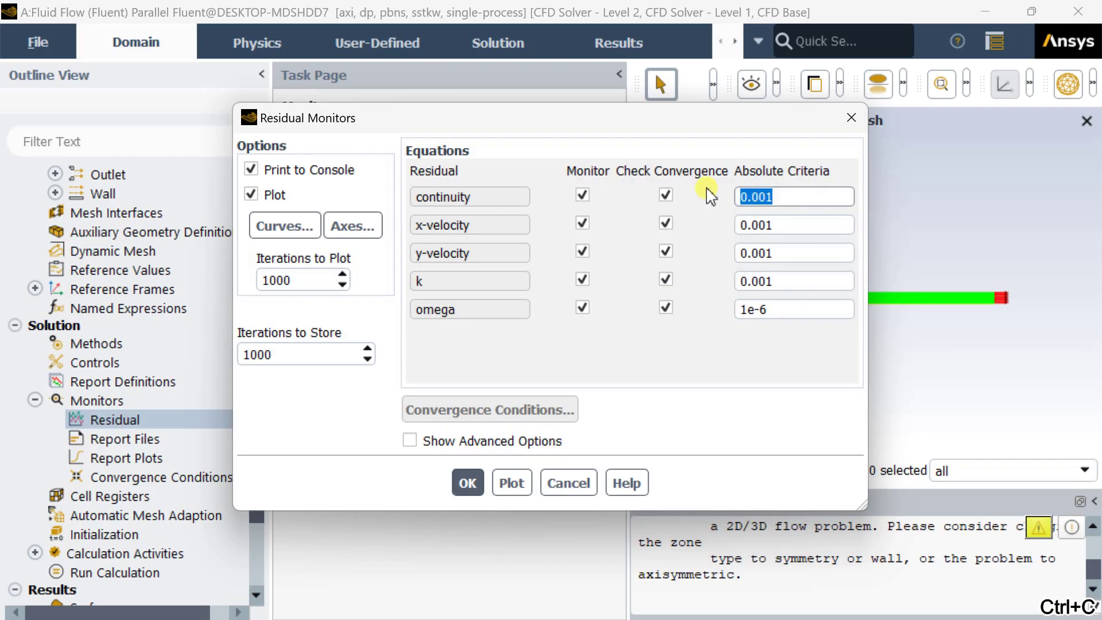
key(ctrl+v)
triple_click(779, 224)
key(ctrl+v)
click(733, 251)
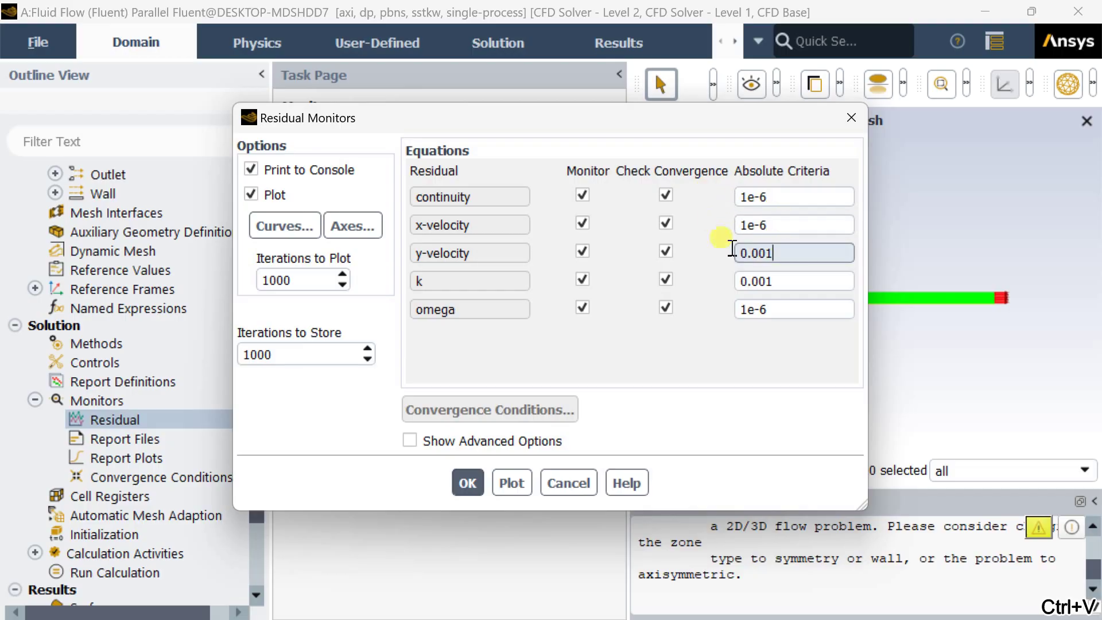
triple_click(732, 251)
key(ctrl+v)
triple_click(738, 281)
key(ctrl+v)
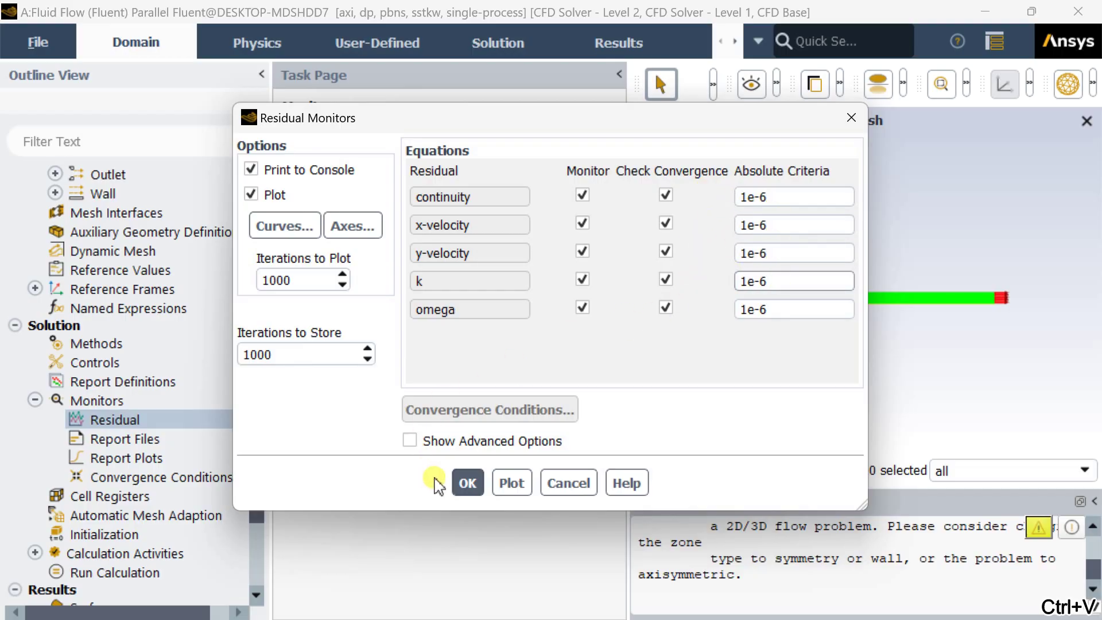
click(463, 483)
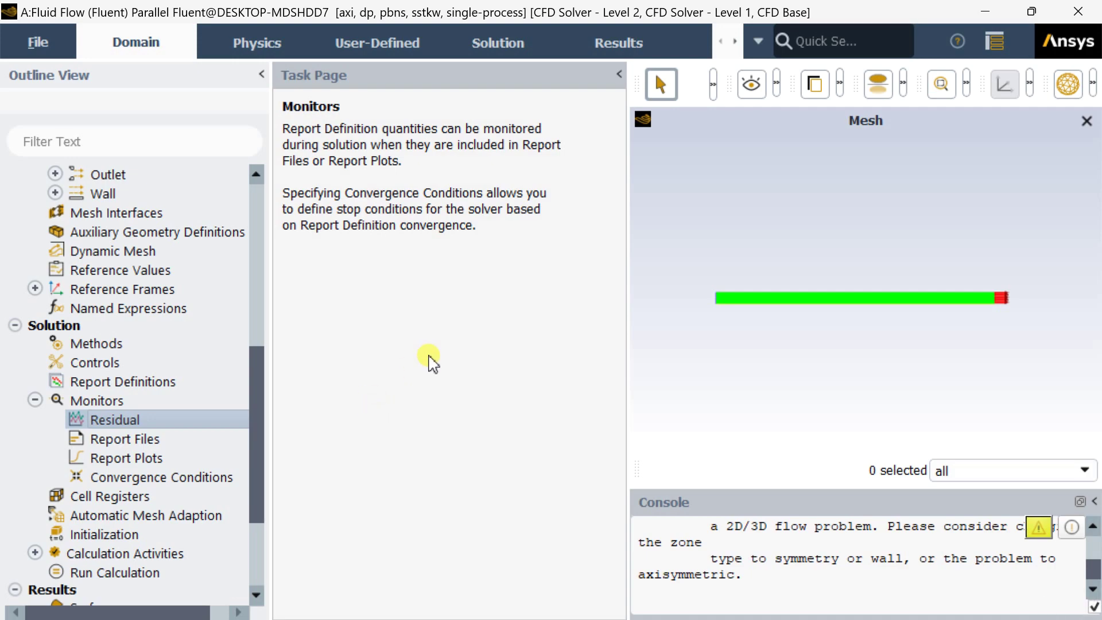
scroll(175, 342, down, 3)
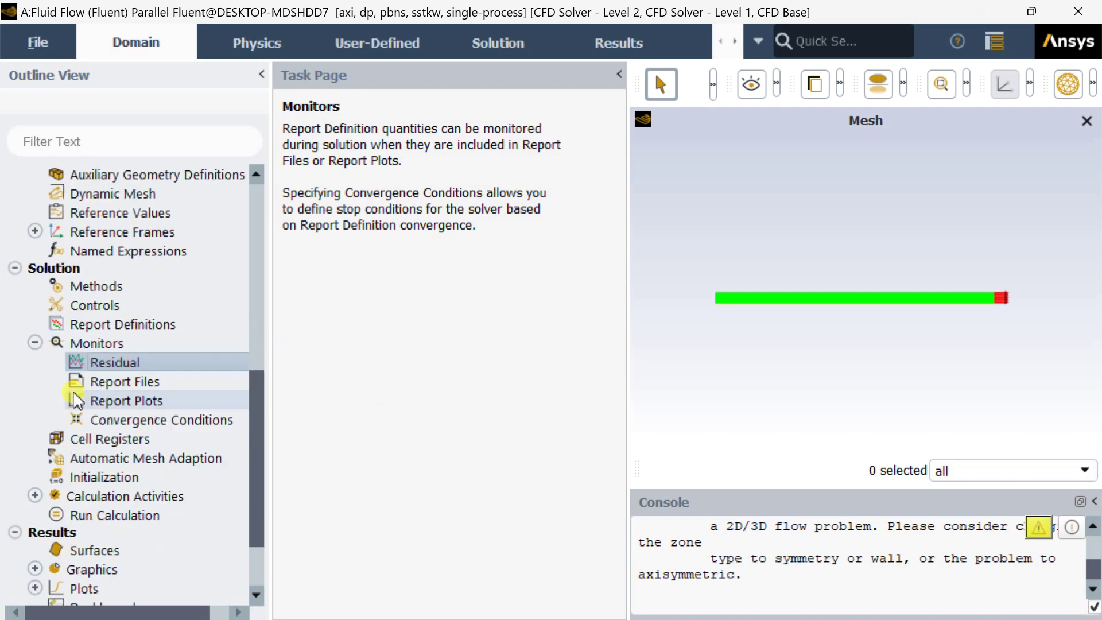
Step: Initialize the flow field using Hybrid Initialization
click(95, 479)
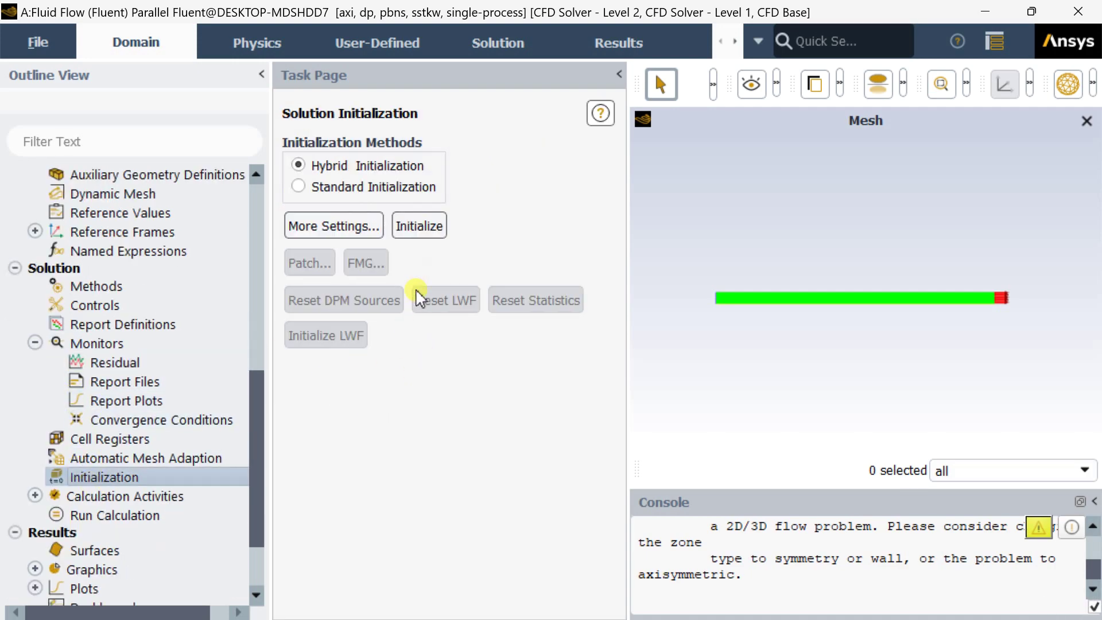
click(419, 226)
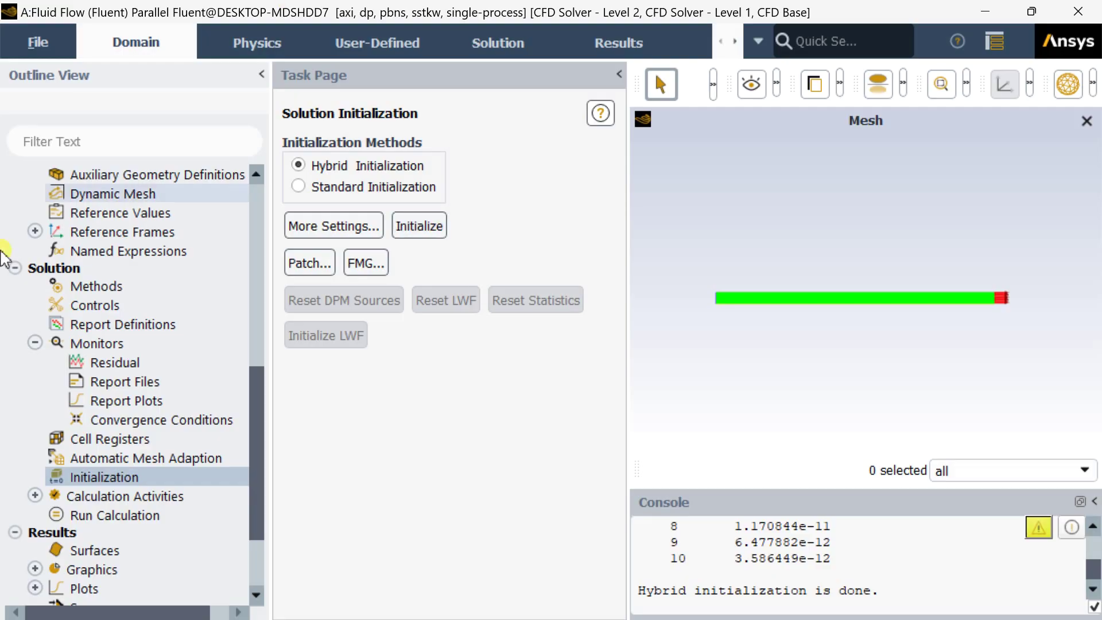
click(93, 516)
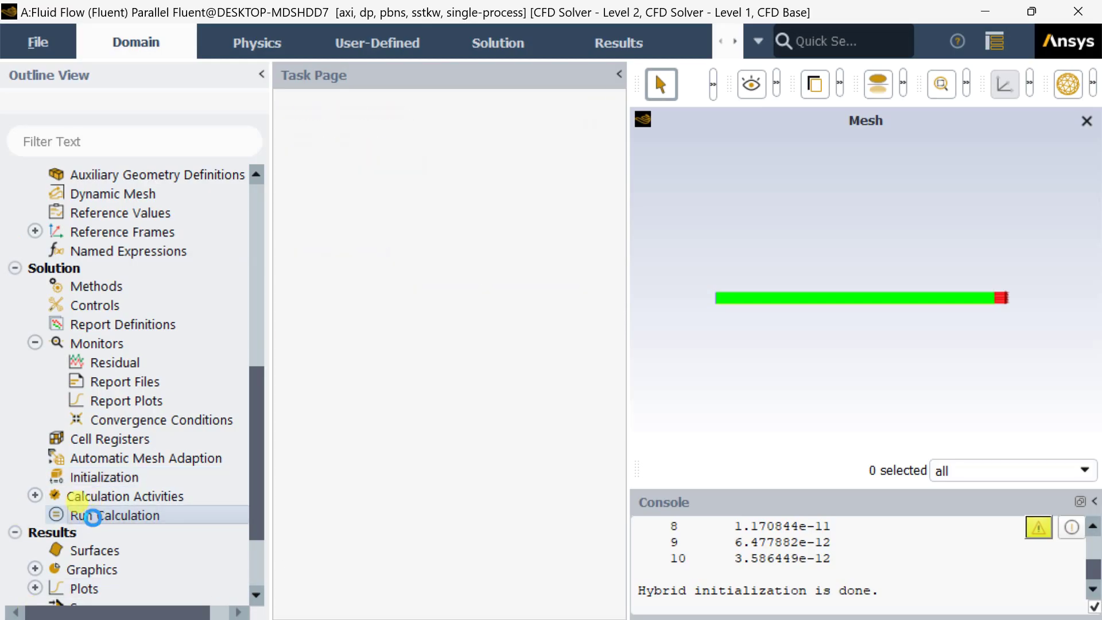
Step: Run the calculation with 500 iterations and dismiss the completion message
drag(335, 382, 251, 378)
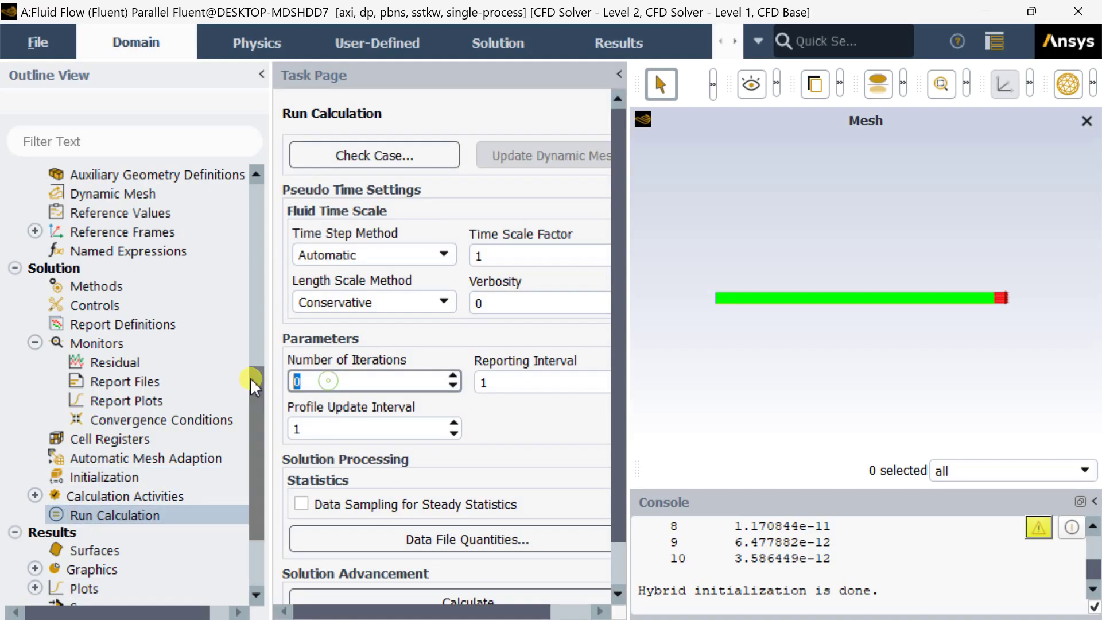
text(500)
scroll(619, 394, down, 2)
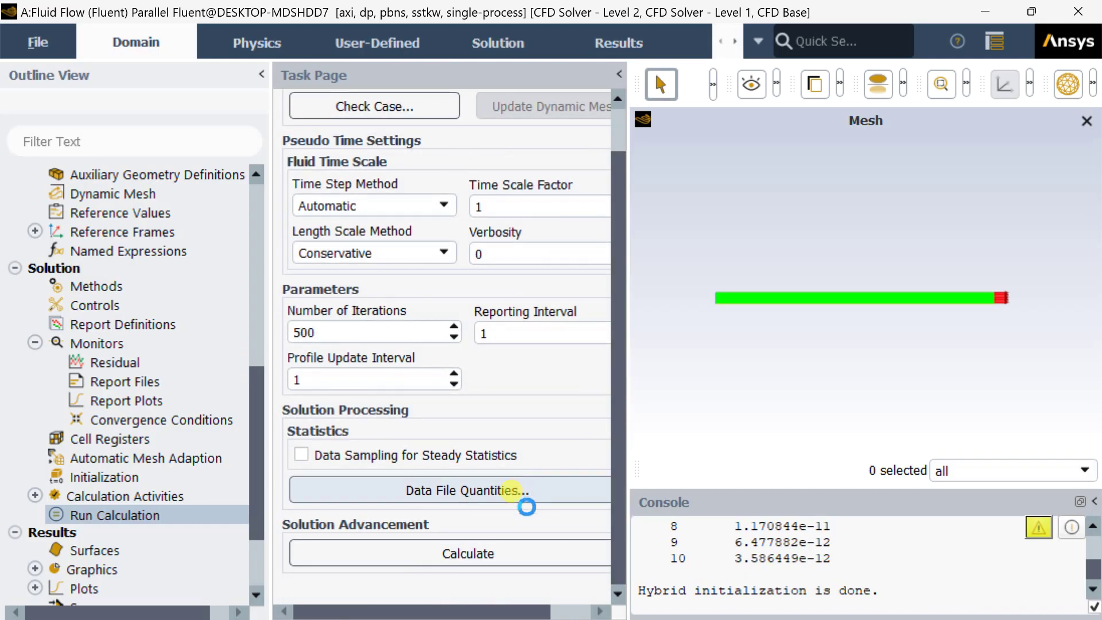
click(509, 554)
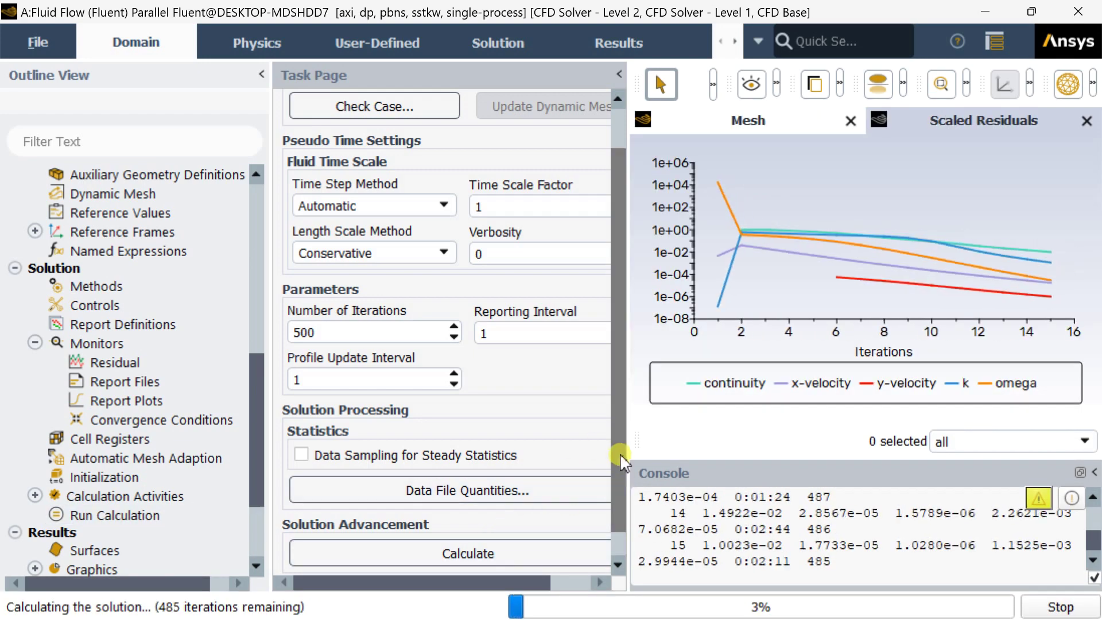
drag(629, 454, 387, 454)
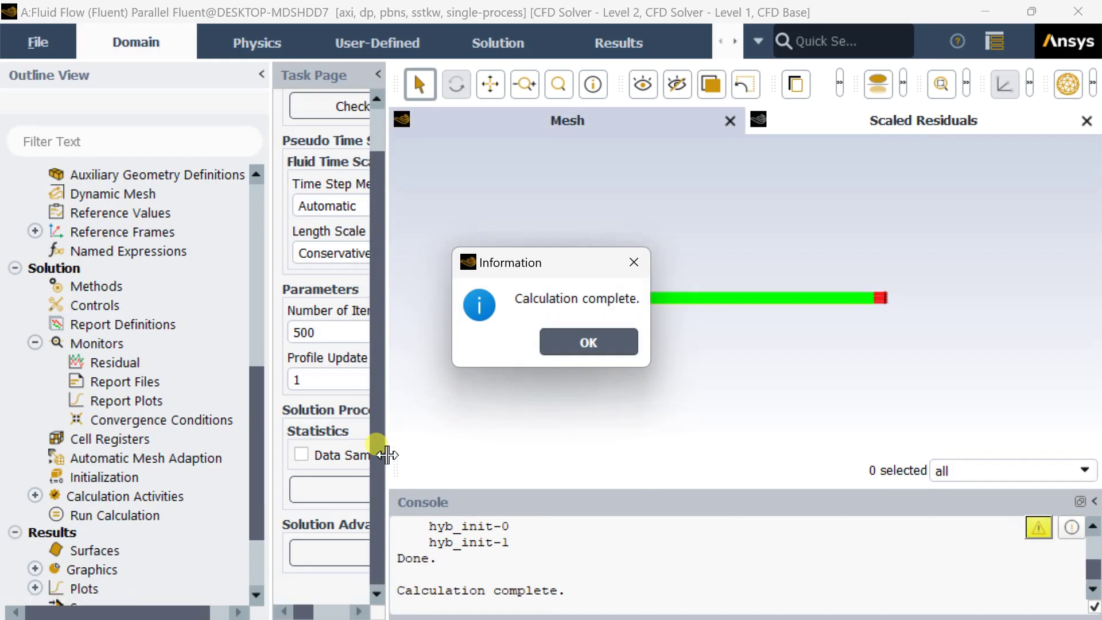
click(618, 342)
Step: Confirm the solution converged at iteration 39 and view the Scaled Residuals plot
scroll(584, 559, up, 1)
scroll(584, 559, down, 4)
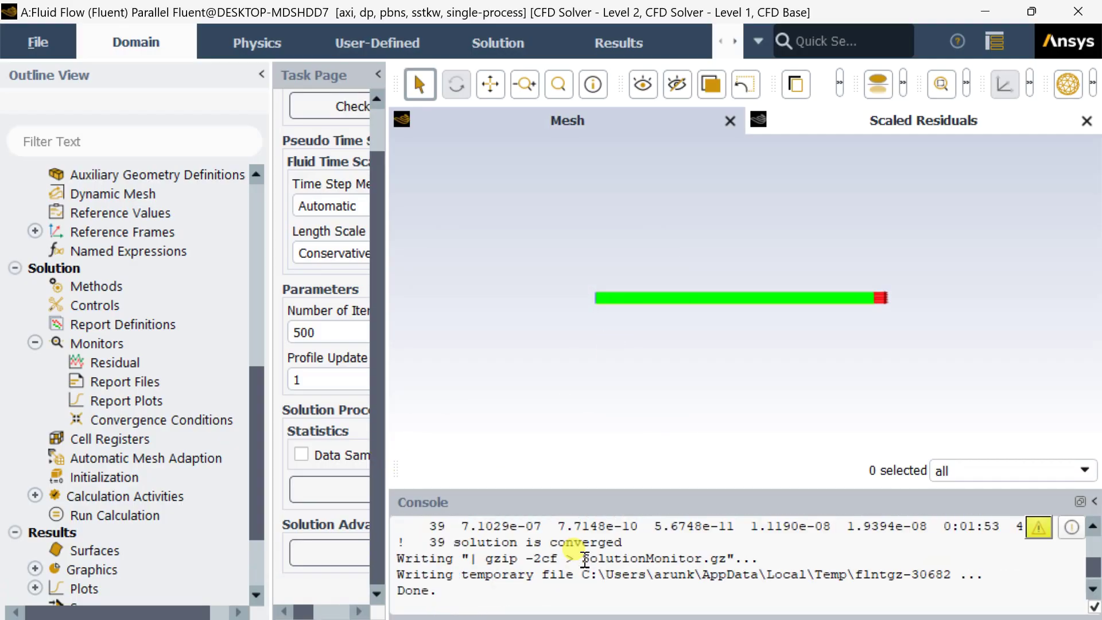
drag(425, 542, 622, 542)
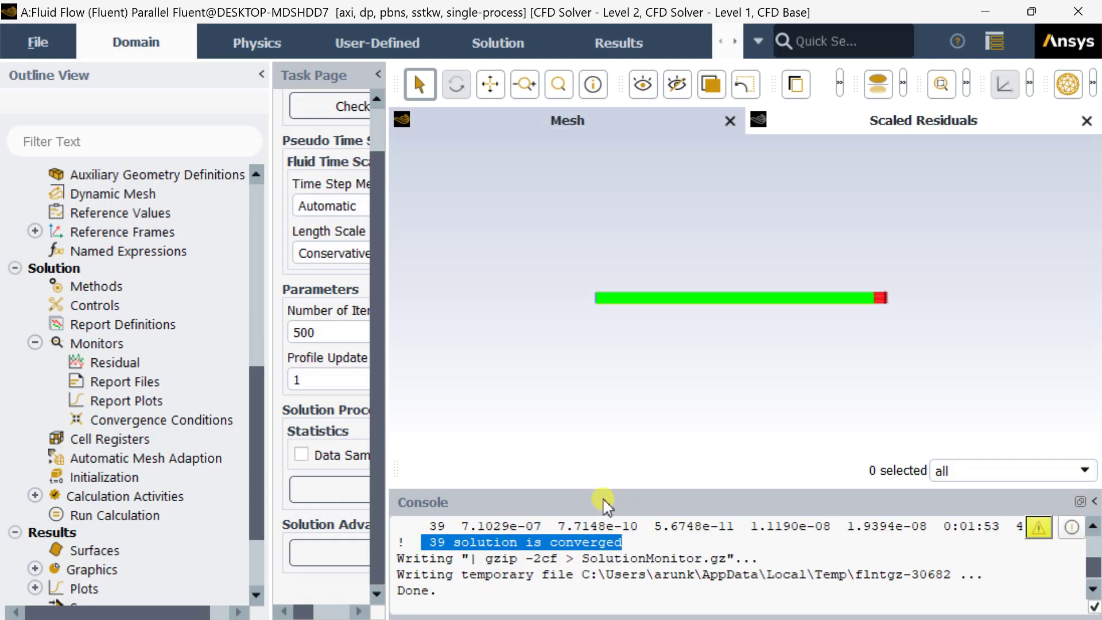
click(875, 119)
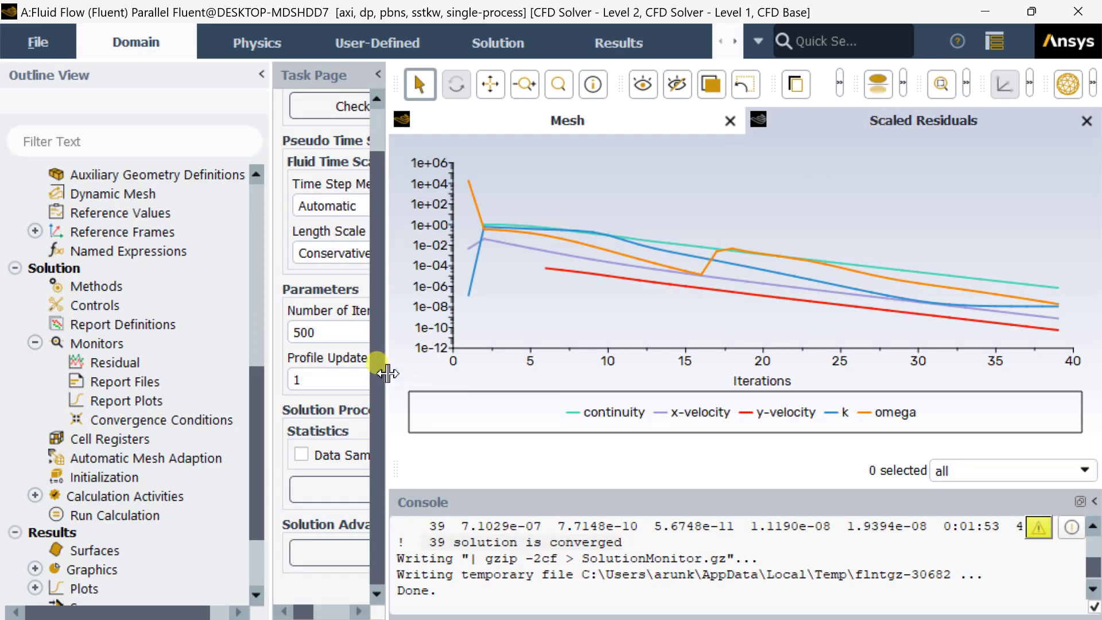
drag(383, 373, 726, 383)
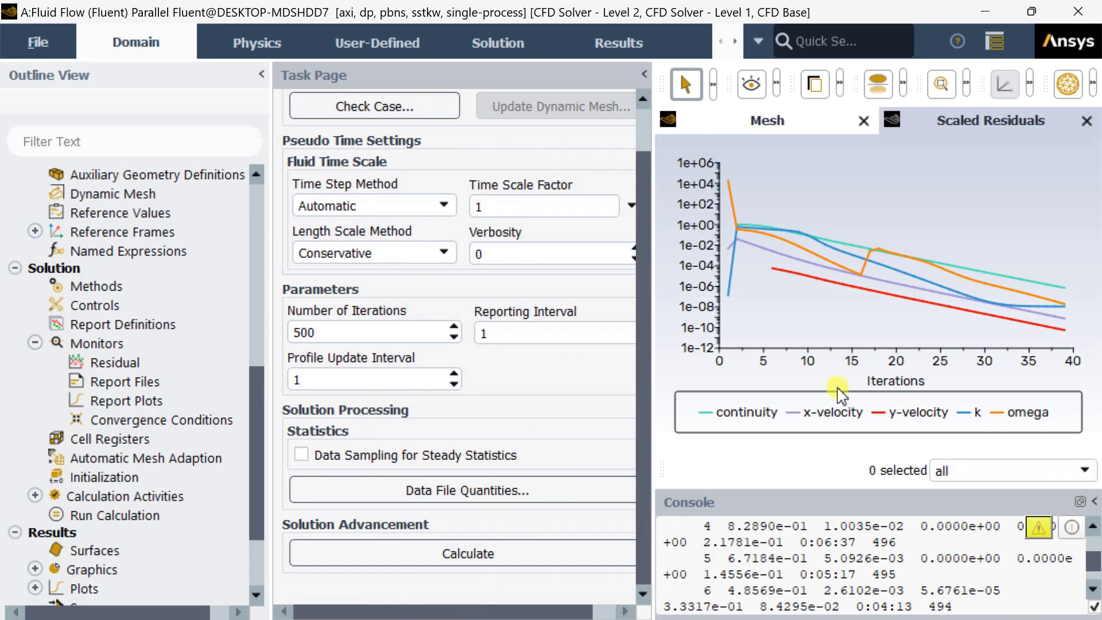
scroll(86, 442, down, 2)
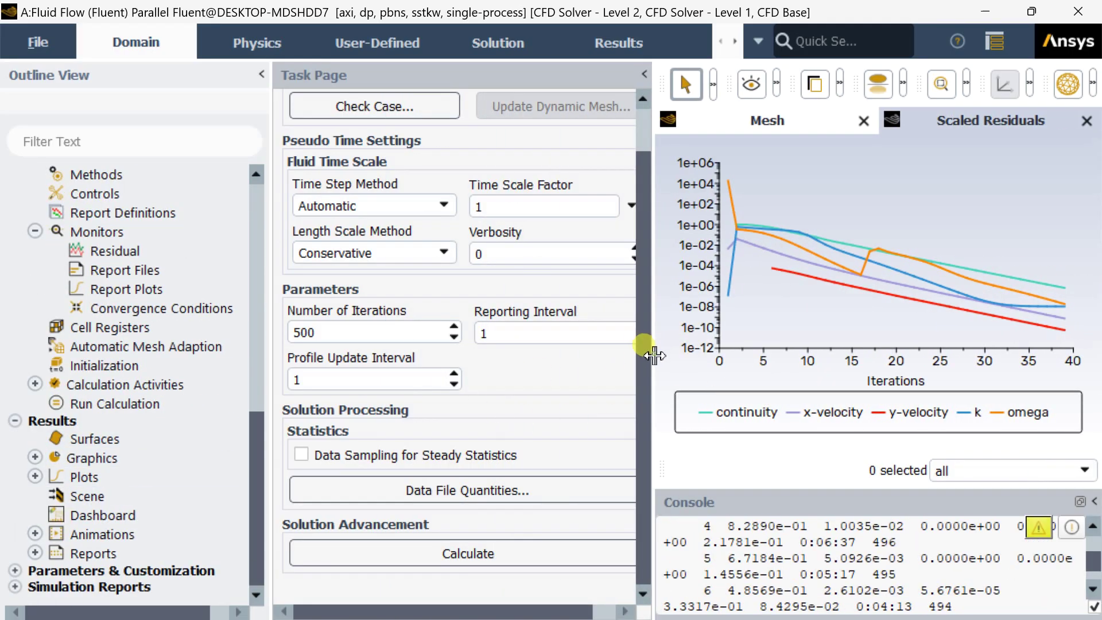
drag(652, 352, 581, 356)
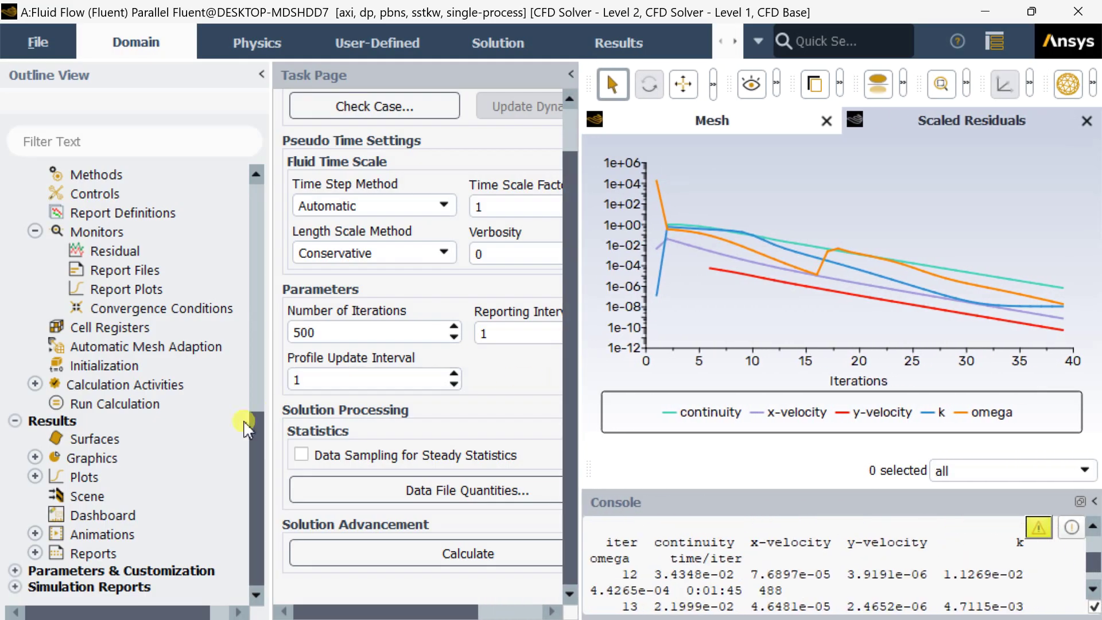
click(35, 476)
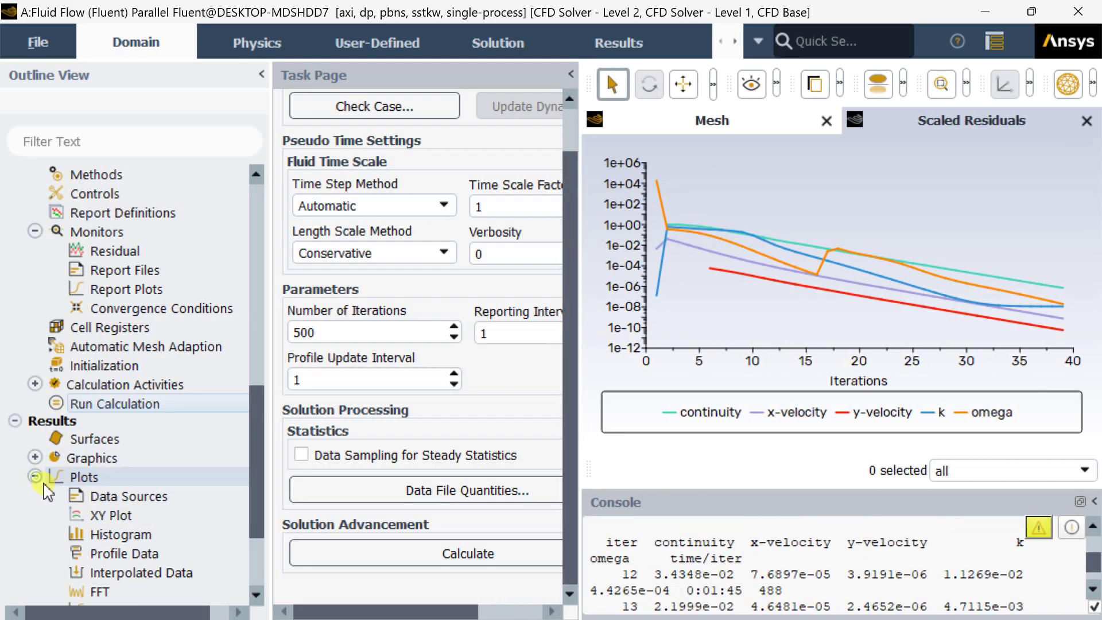
Step: Open XY Plot settings and set the Y Axis Function to Turbulence > Wall Yplus
double_click(117, 517)
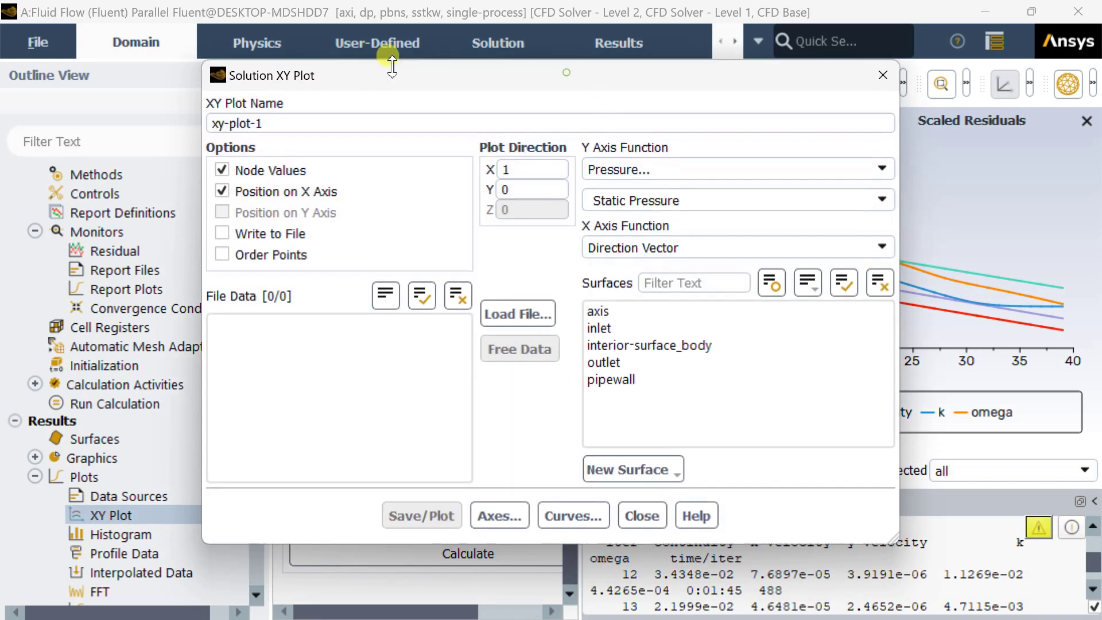
drag(427, 83, 247, 103)
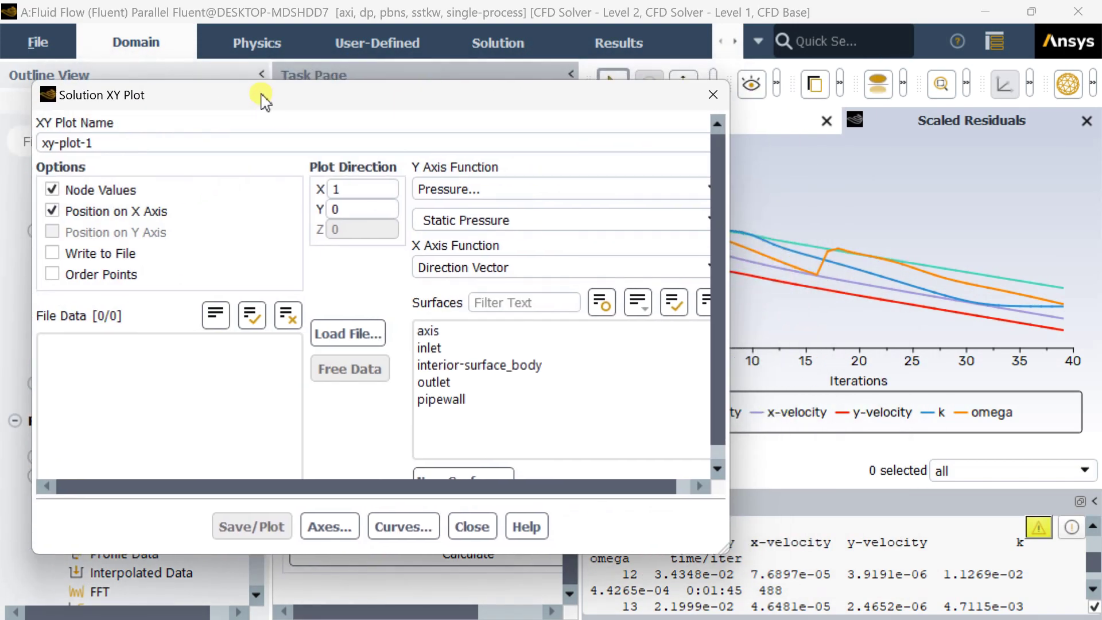
click(520, 188)
click(494, 256)
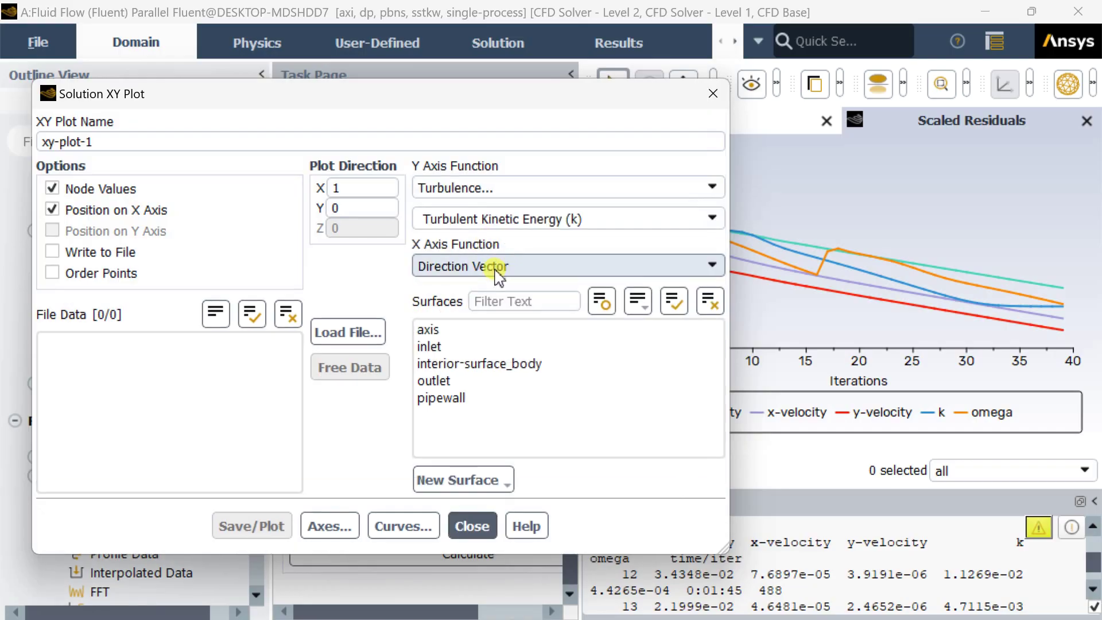
click(712, 218)
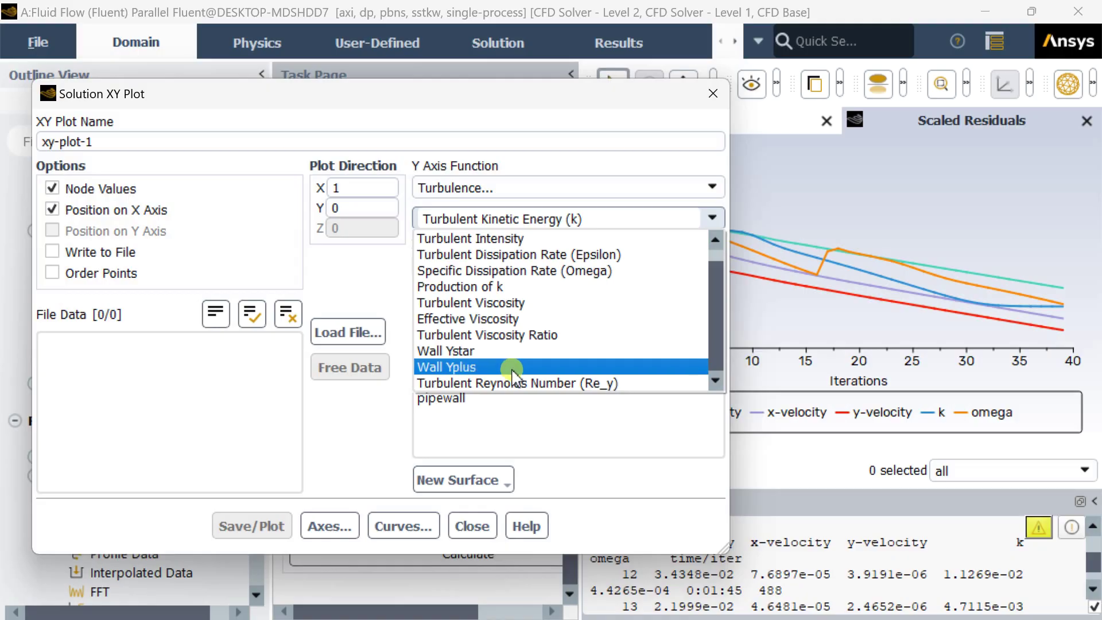
scroll(515, 366, up, 1)
scroll(515, 383, down, 1)
click(507, 368)
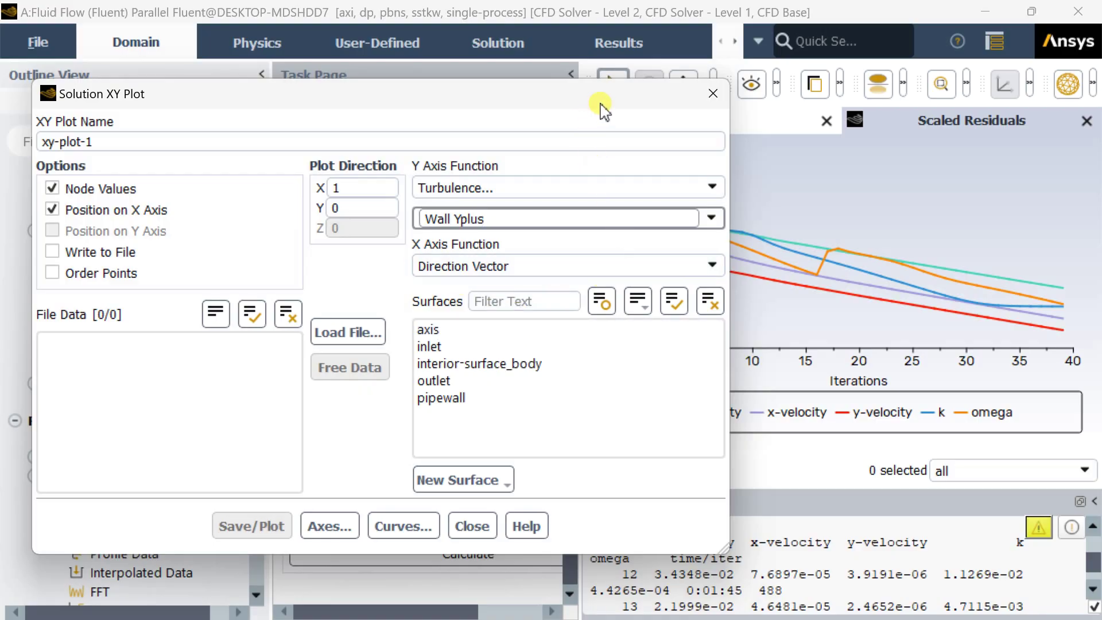
drag(576, 94, 642, 115)
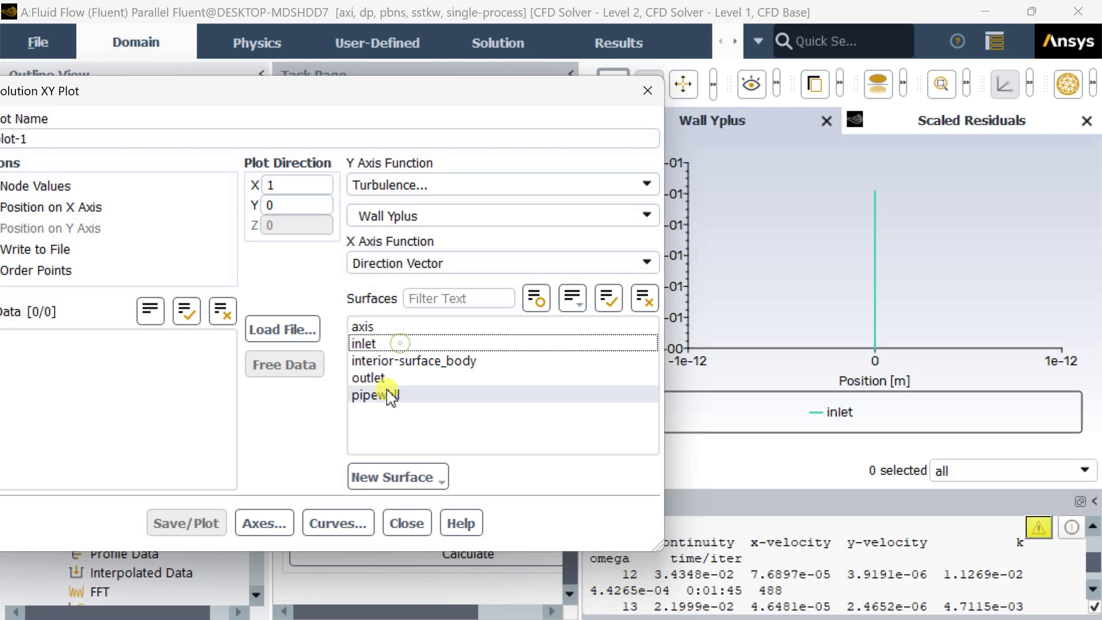
Step: Plot Wall Yplus on the pipewall surface, move the dialog aside, then close it
click(367, 395)
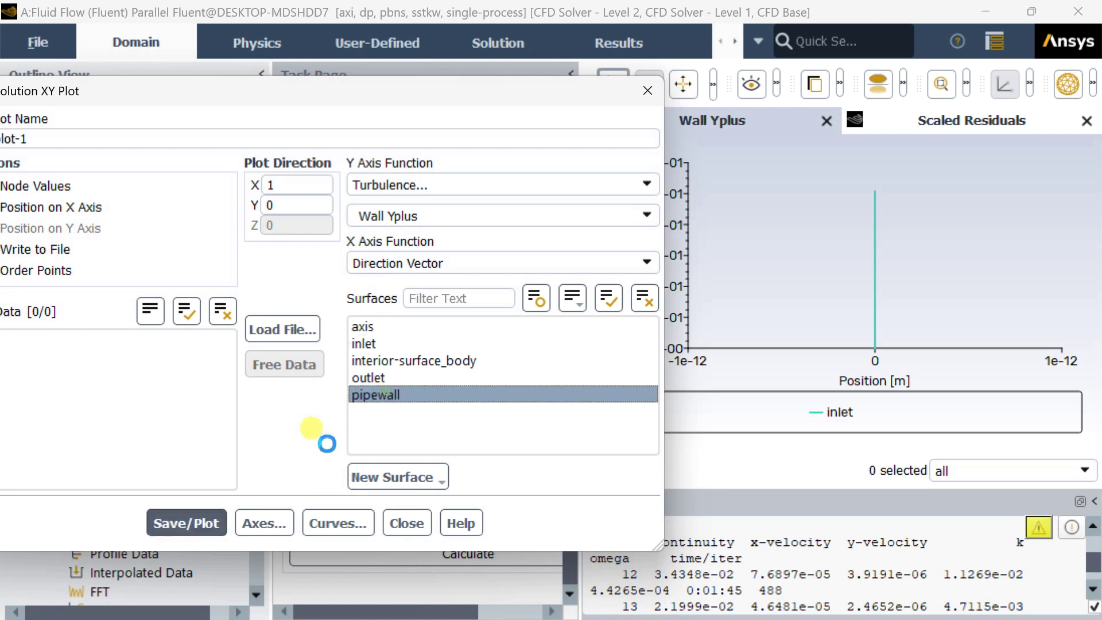
click(183, 522)
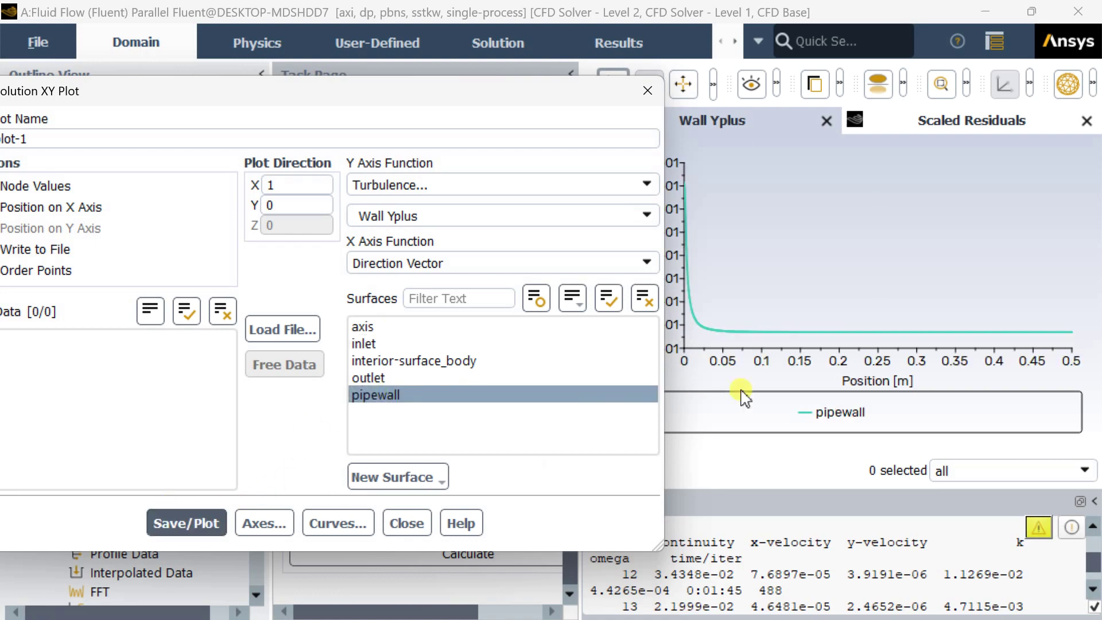
drag(532, 96, 397, 93)
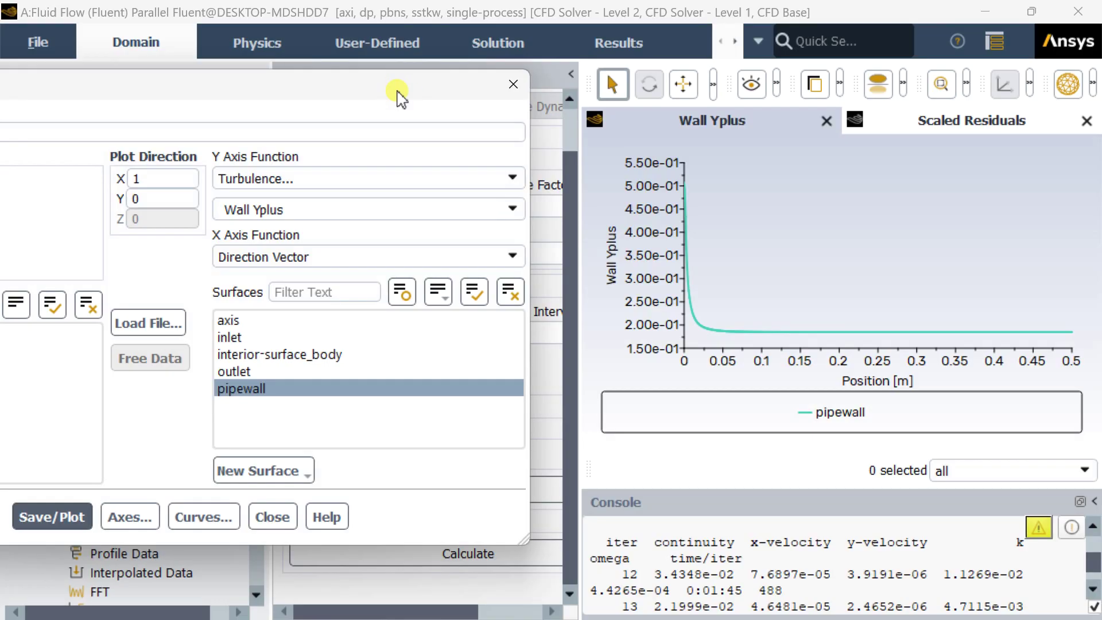
drag(400, 97, 399, 96)
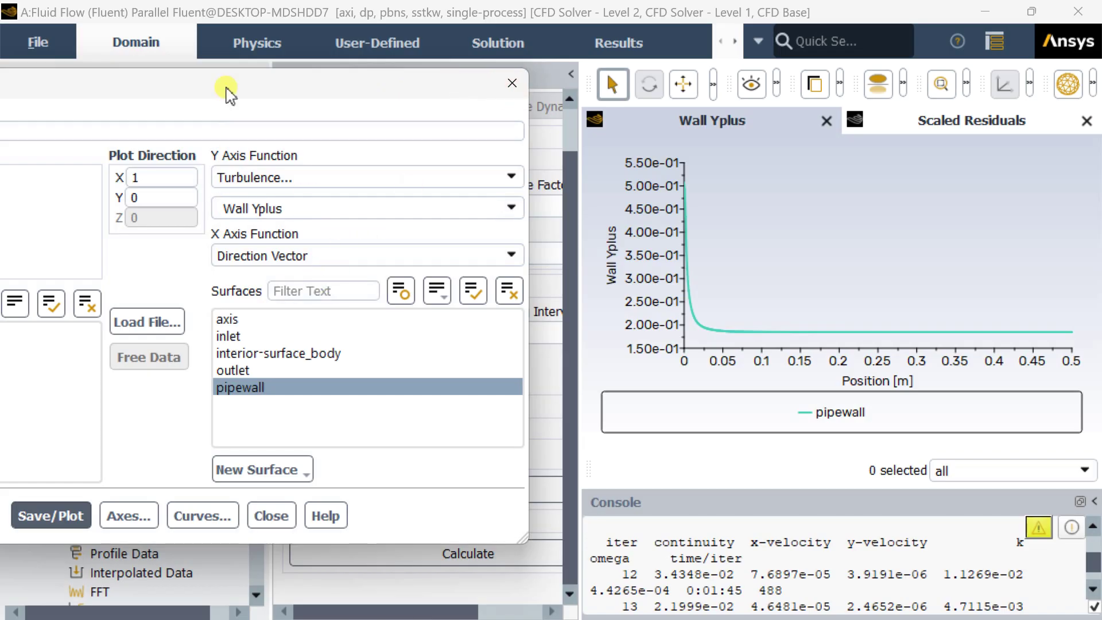
drag(226, 92, 350, 90)
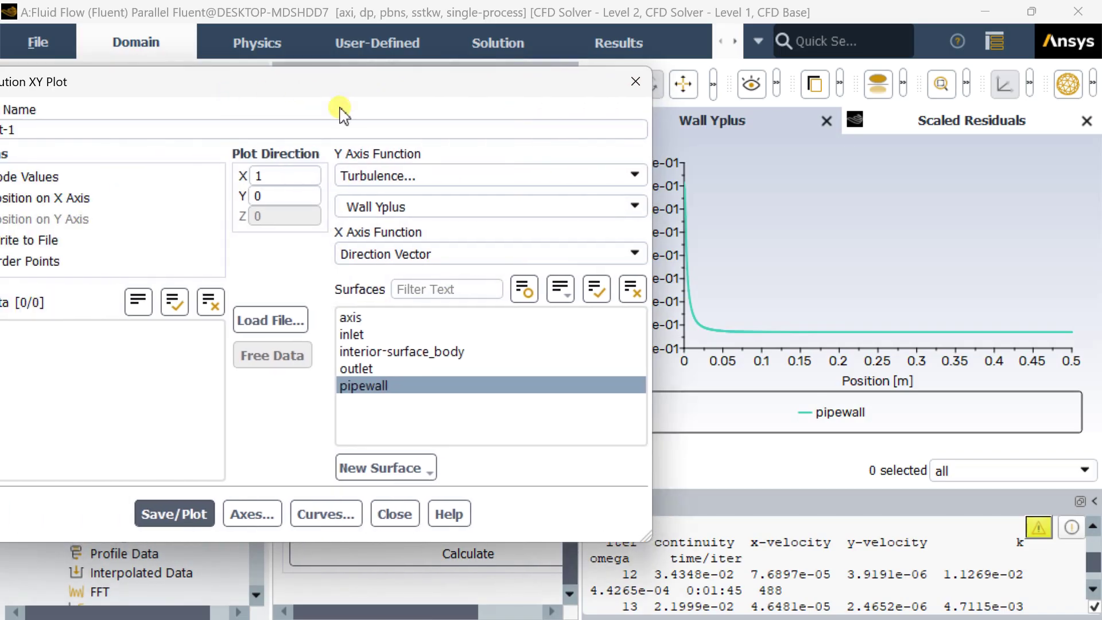
click(394, 514)
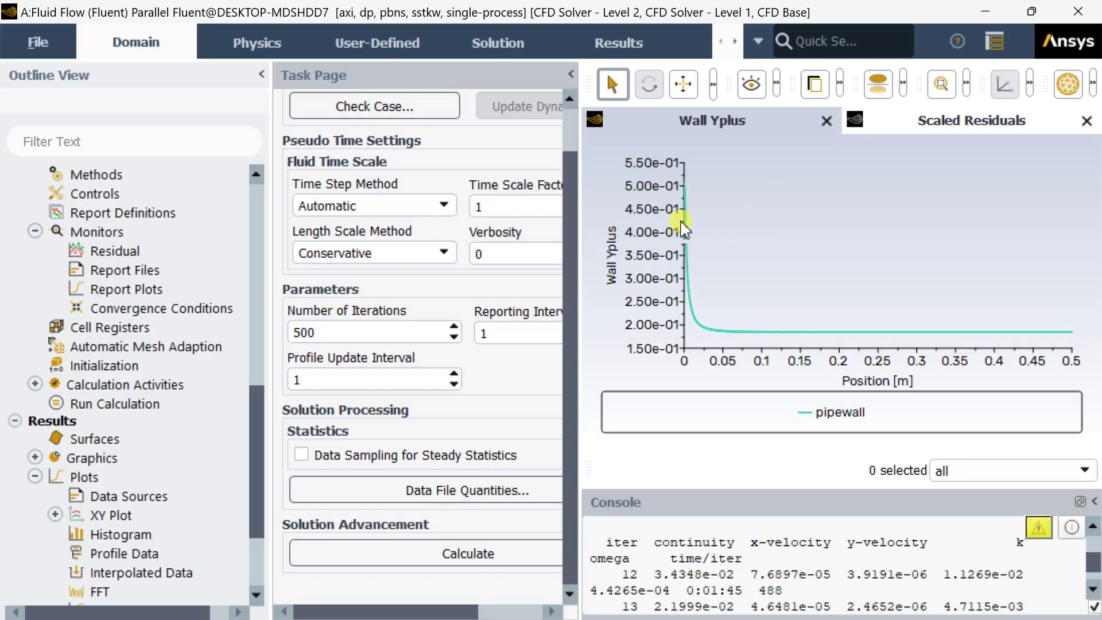
mouse_move(956, 335)
Step: Quit Fluent, keeping changed settings for the current calculation only, and open Results in CFD-Post
click(1074, 18)
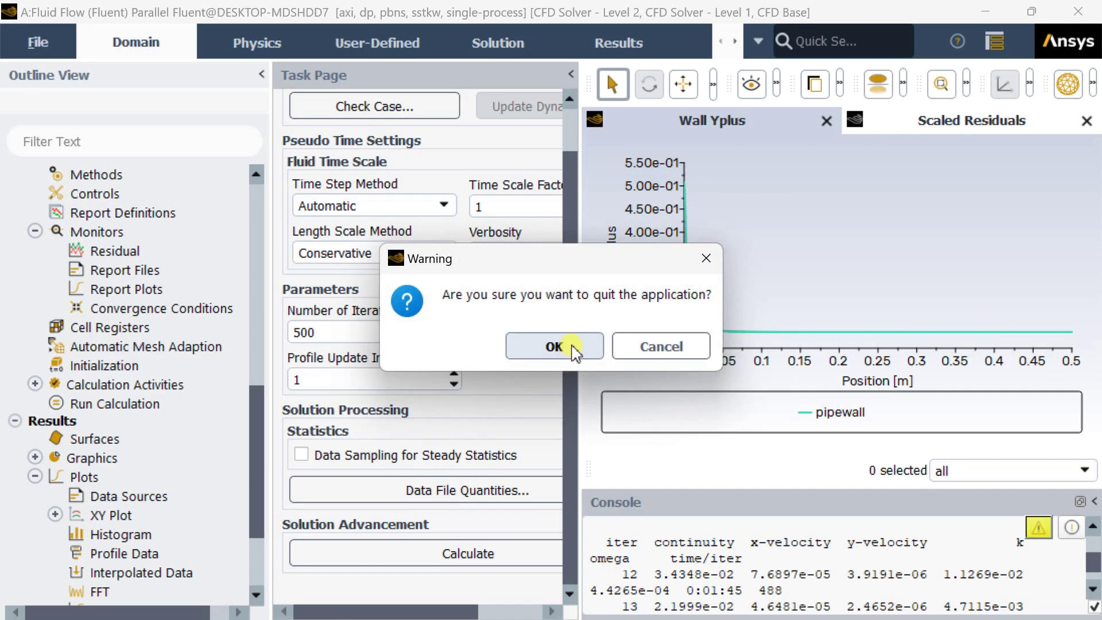
click(574, 351)
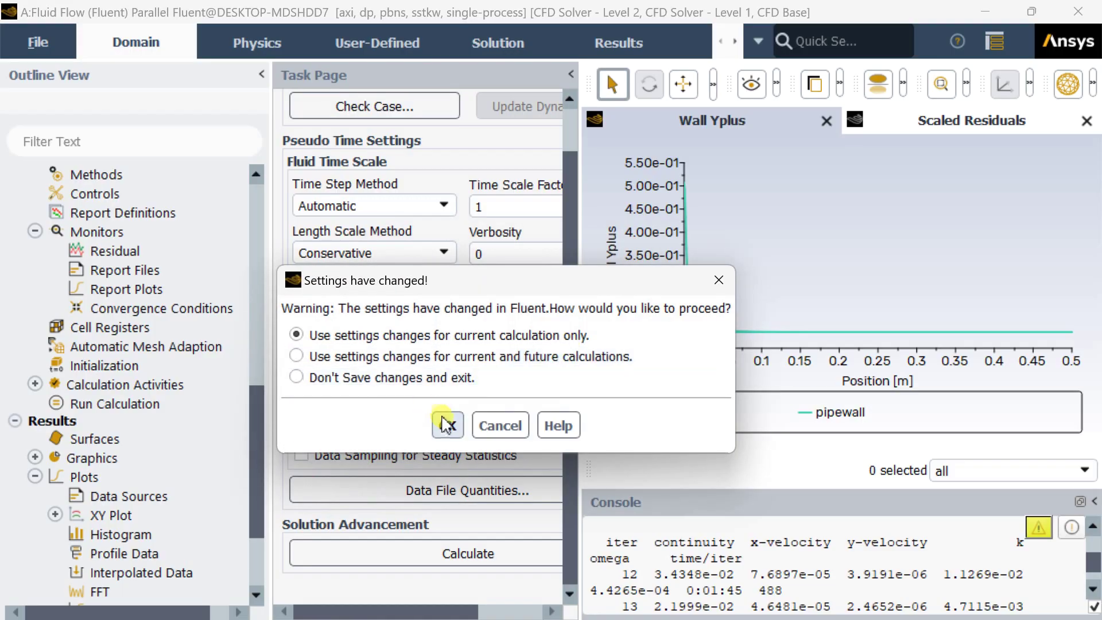
click(447, 425)
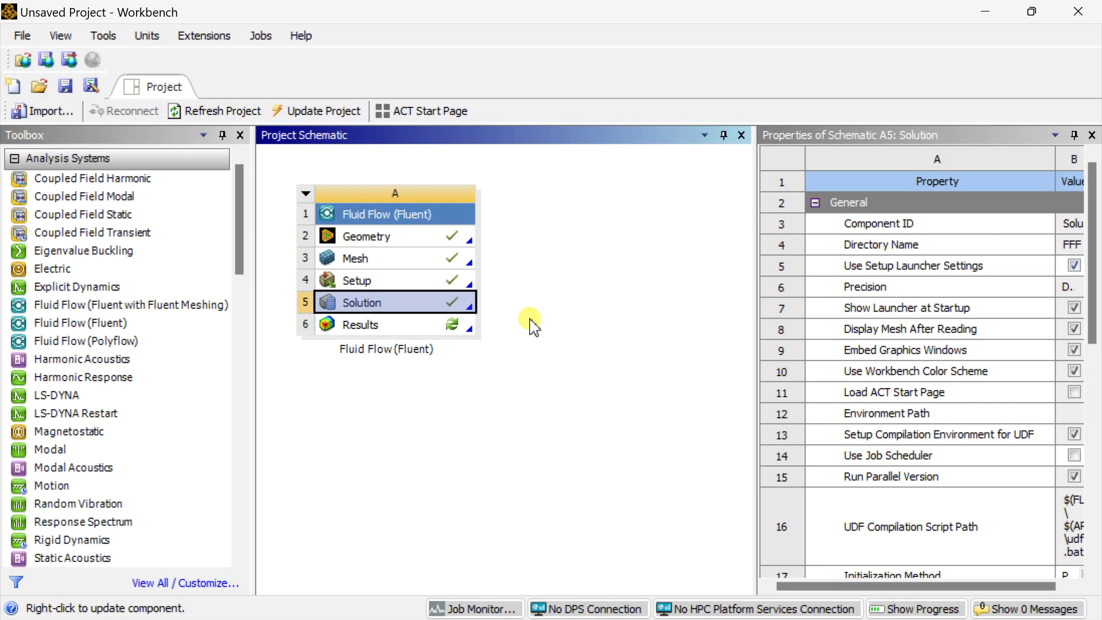
double_click(459, 325)
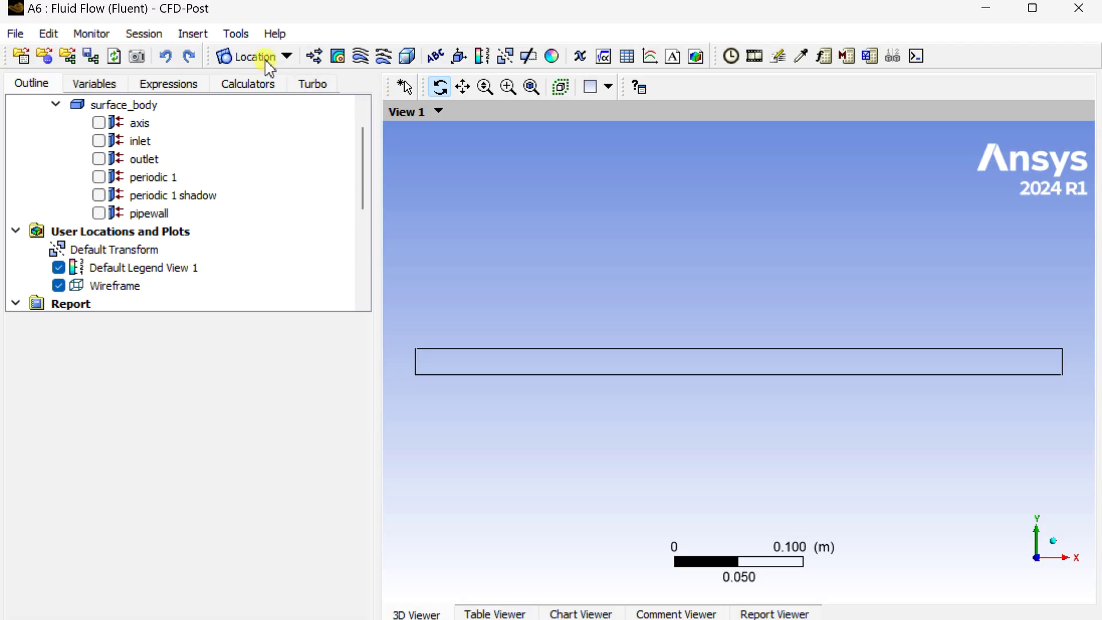
Step: Insert a line location named Line 1 and set both points' Y coordinate to 0.02
click(262, 57)
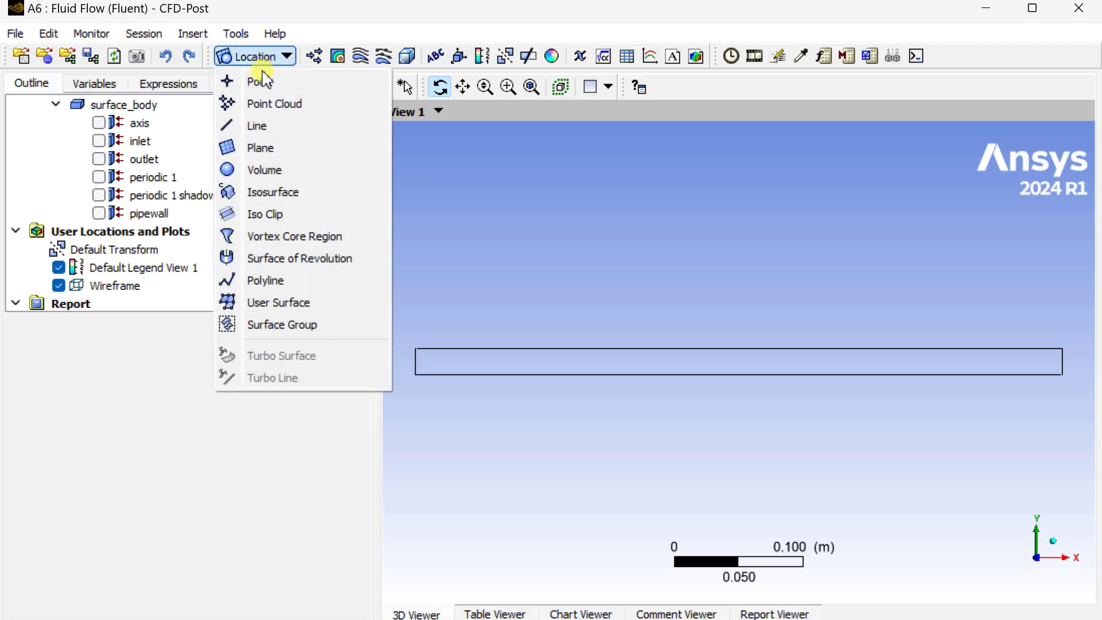
click(262, 126)
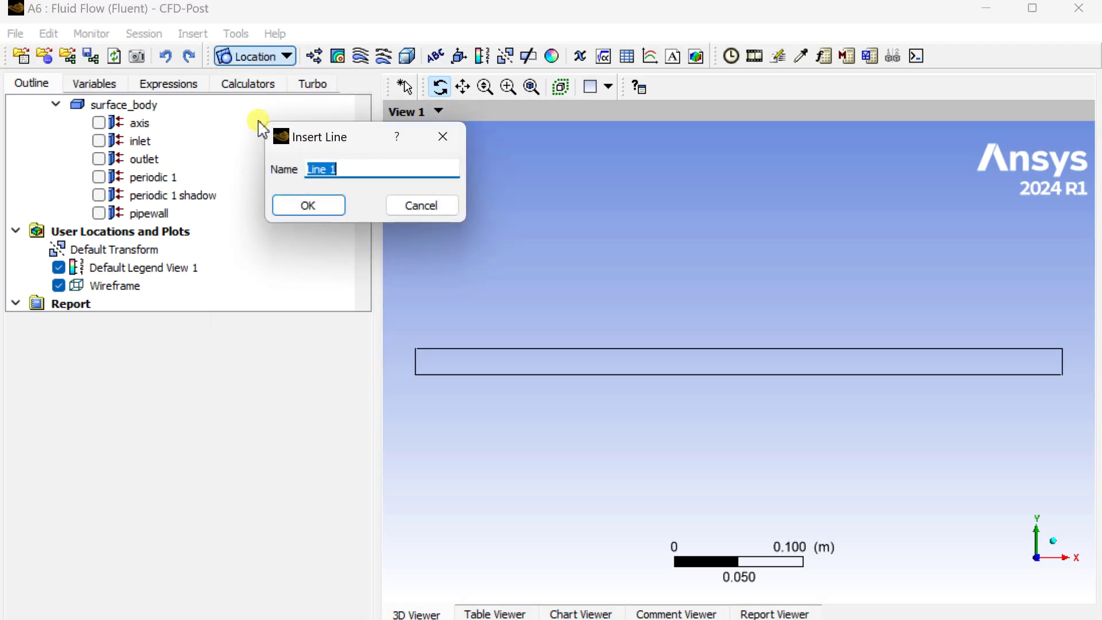
click(319, 204)
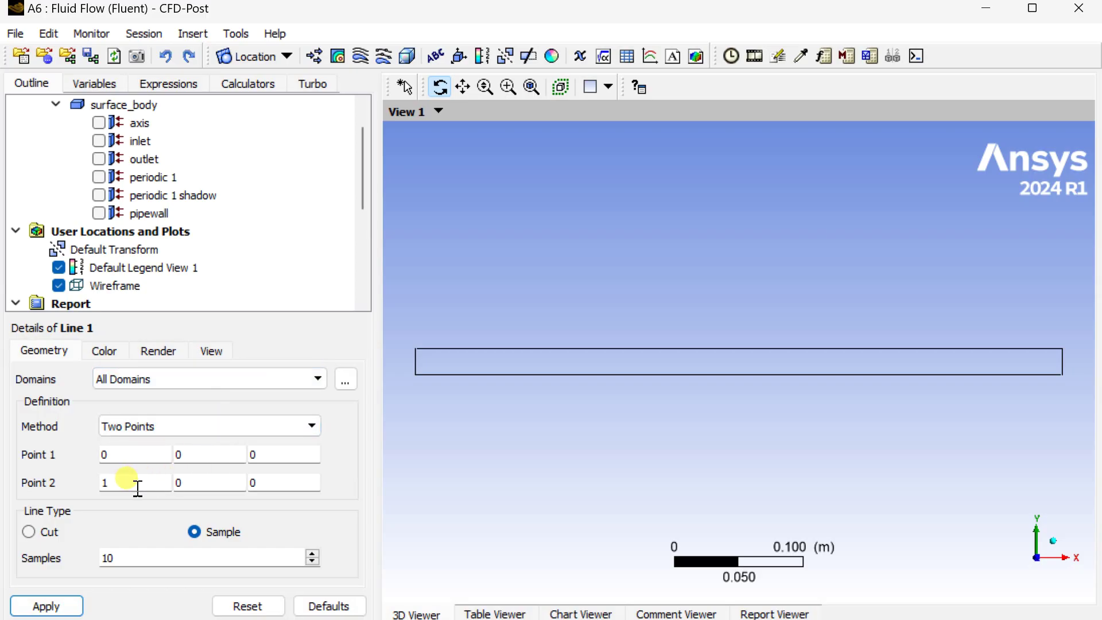
drag(137, 488, 95, 492)
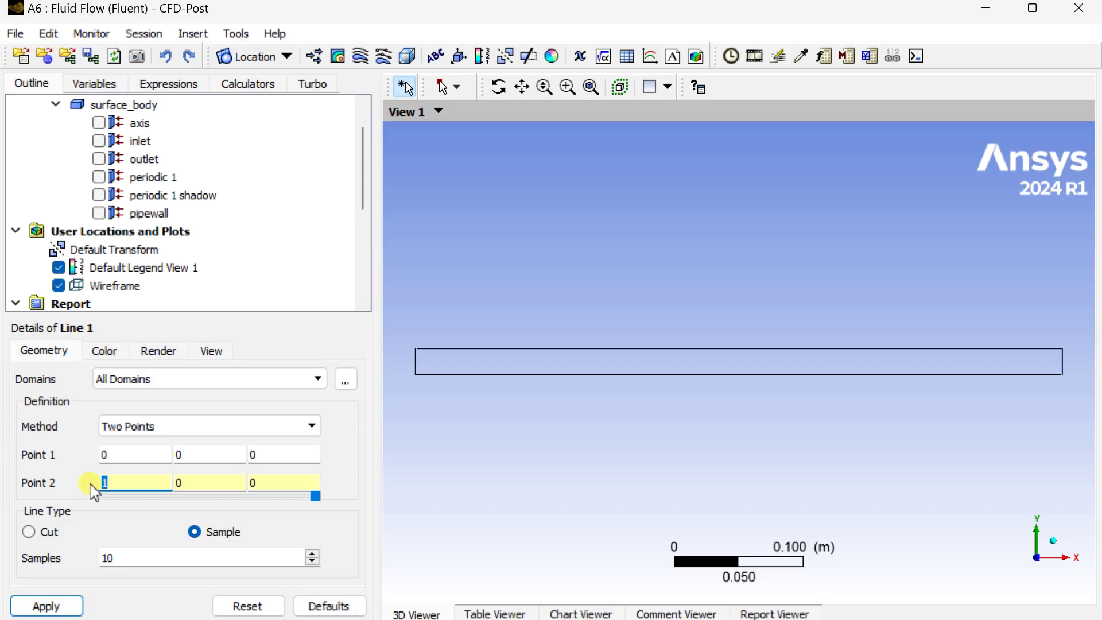
click(201, 454)
text(0.020)
click(195, 484)
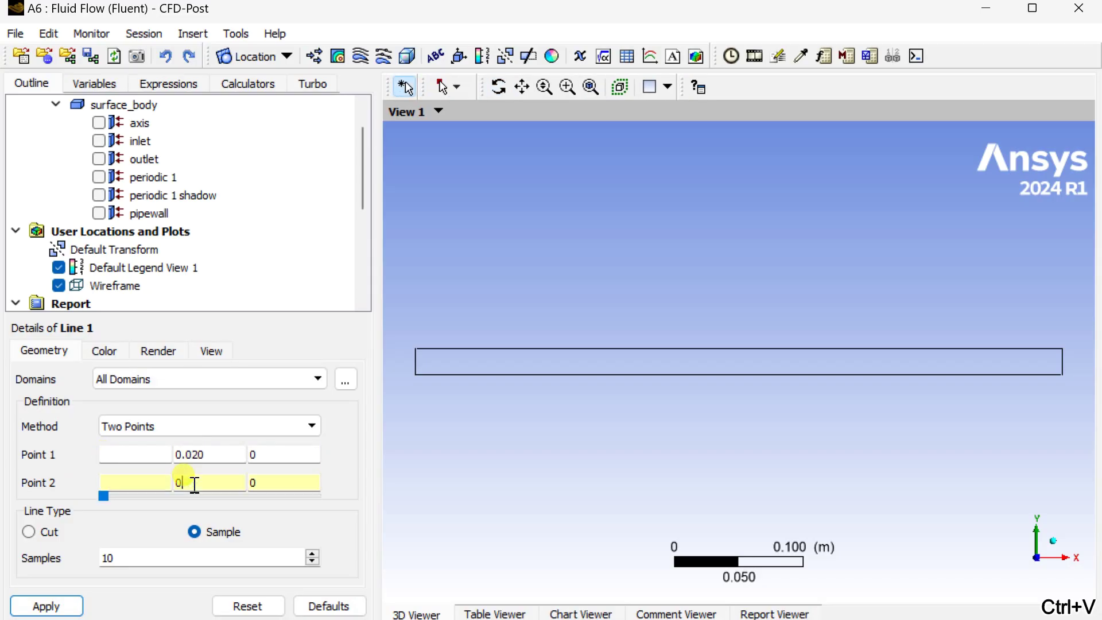
text(0.020)
click(181, 487)
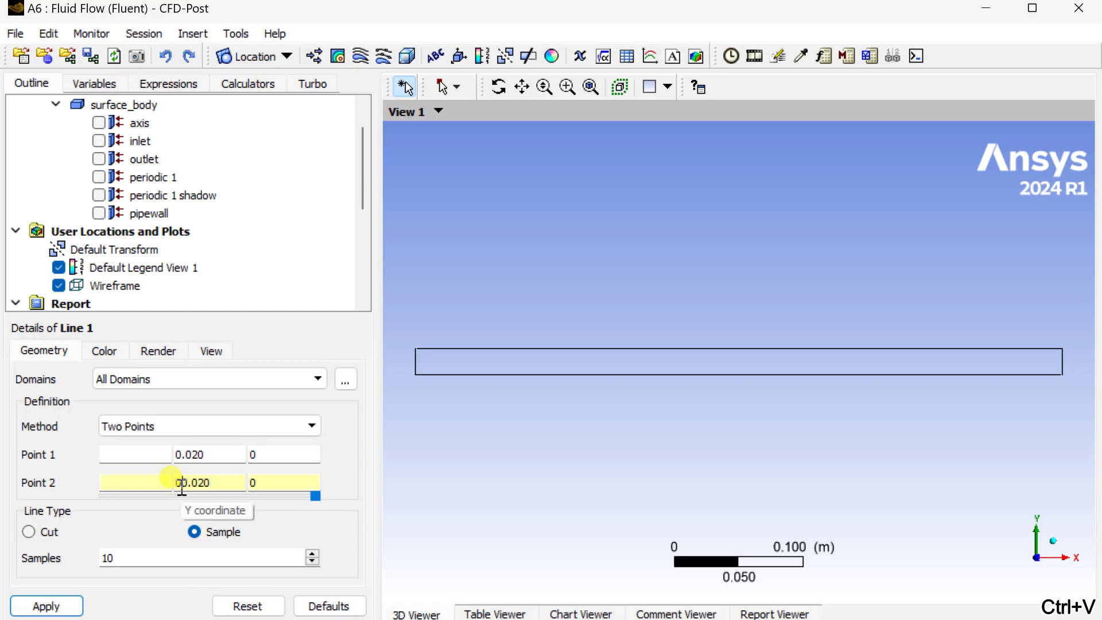
key(BackSpace)
Step: Set Point 2 X to 0.5 and Samples to 100, then apply Line 1
click(115, 457)
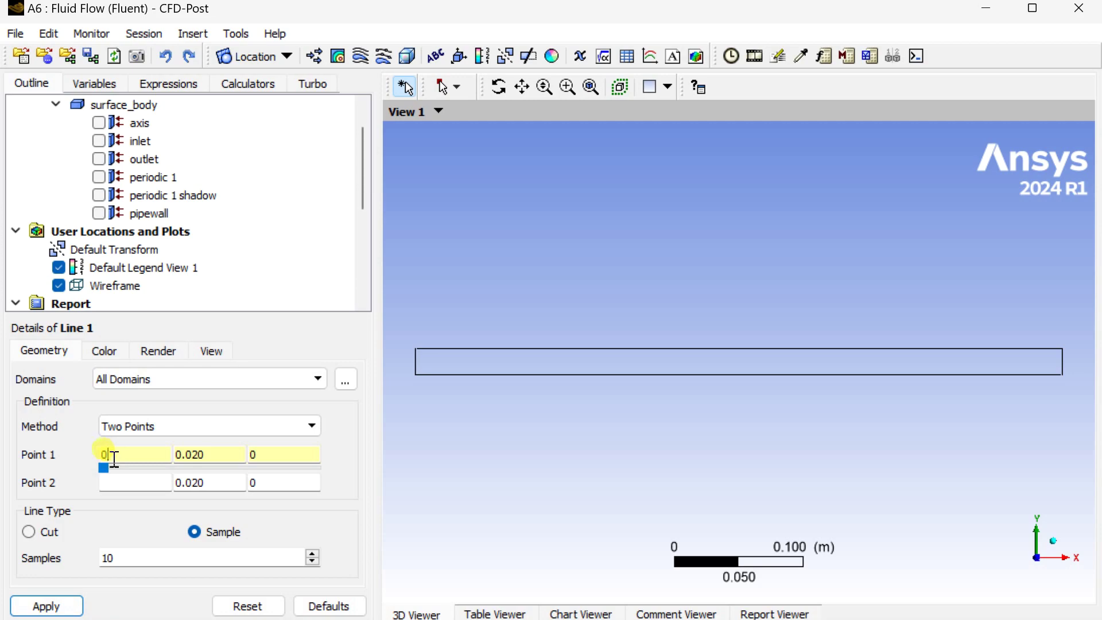
click(125, 480)
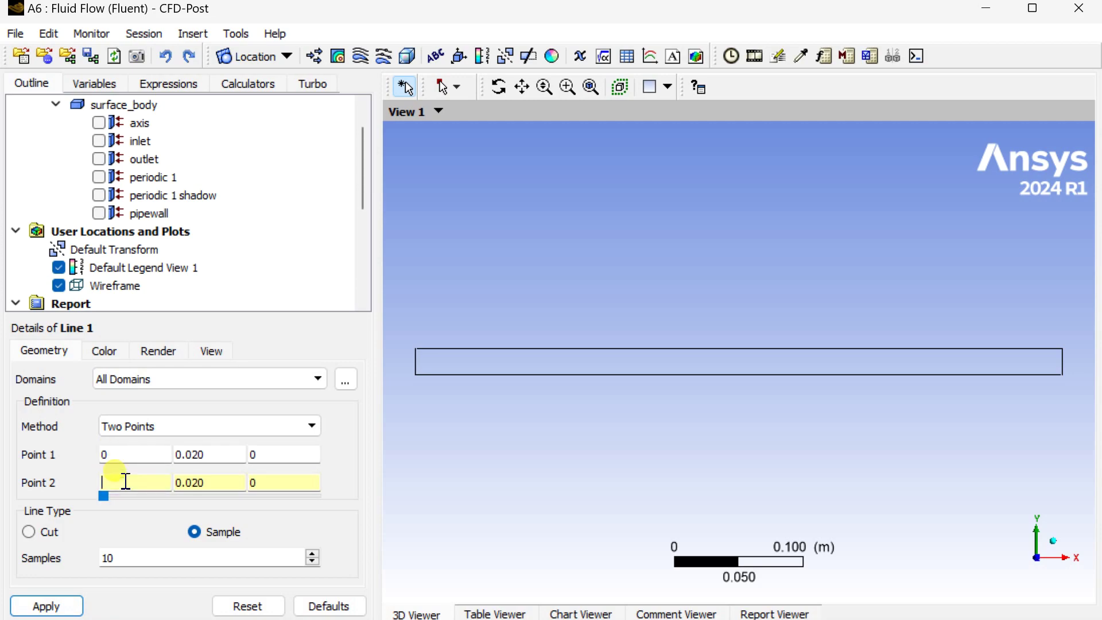
text(0.5)
drag(135, 556, 97, 557)
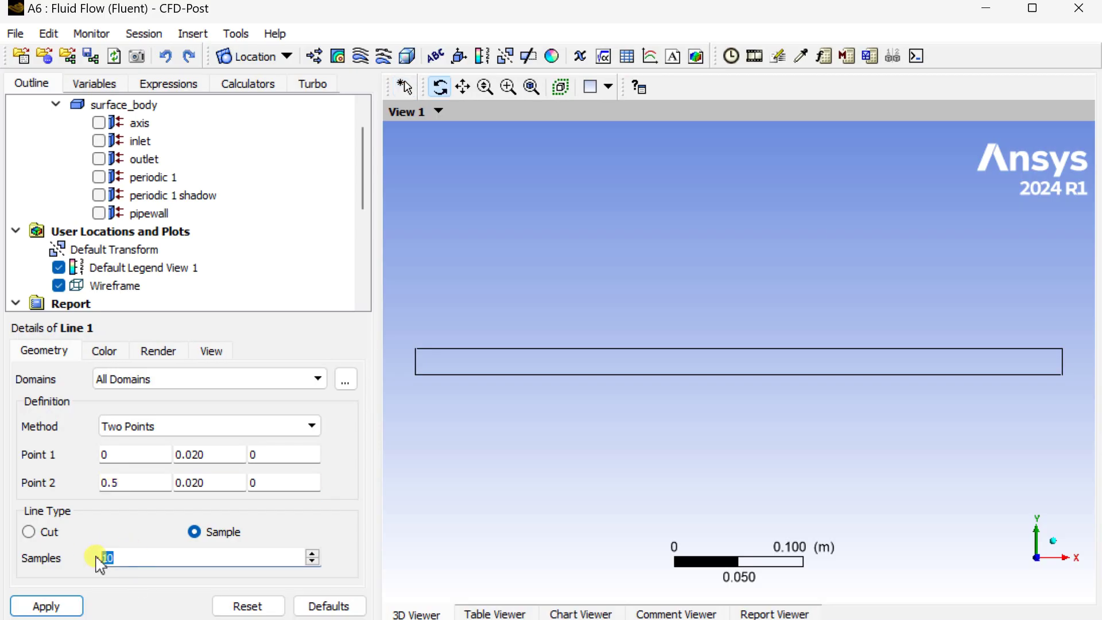
text(100)
click(72, 603)
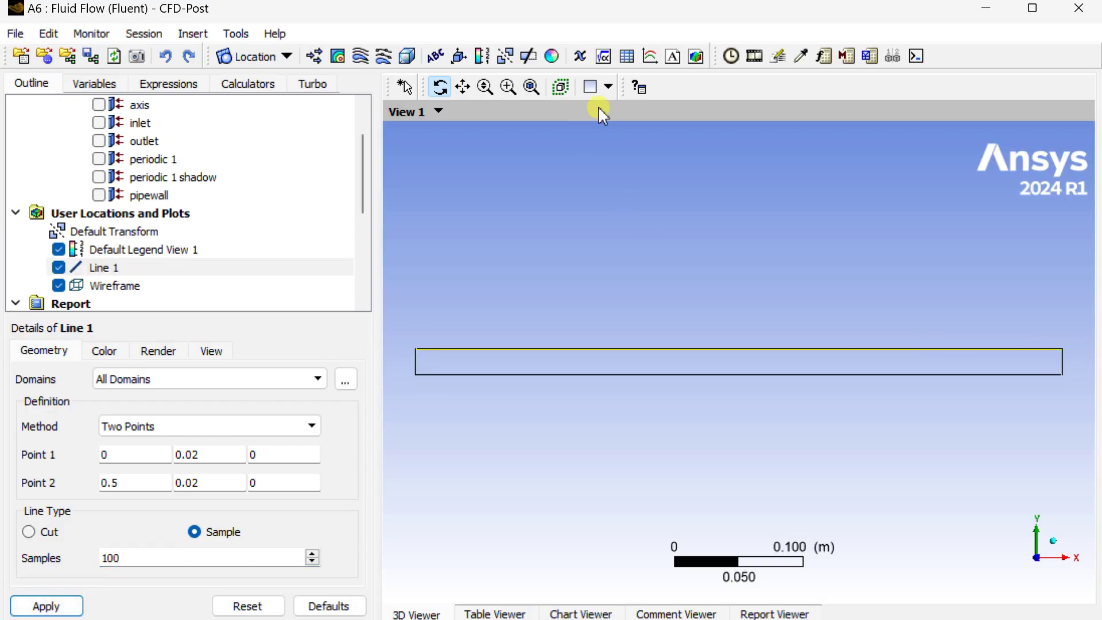
Step: Insert a new chart named Chart 1 and set its X axis variable to X
click(651, 55)
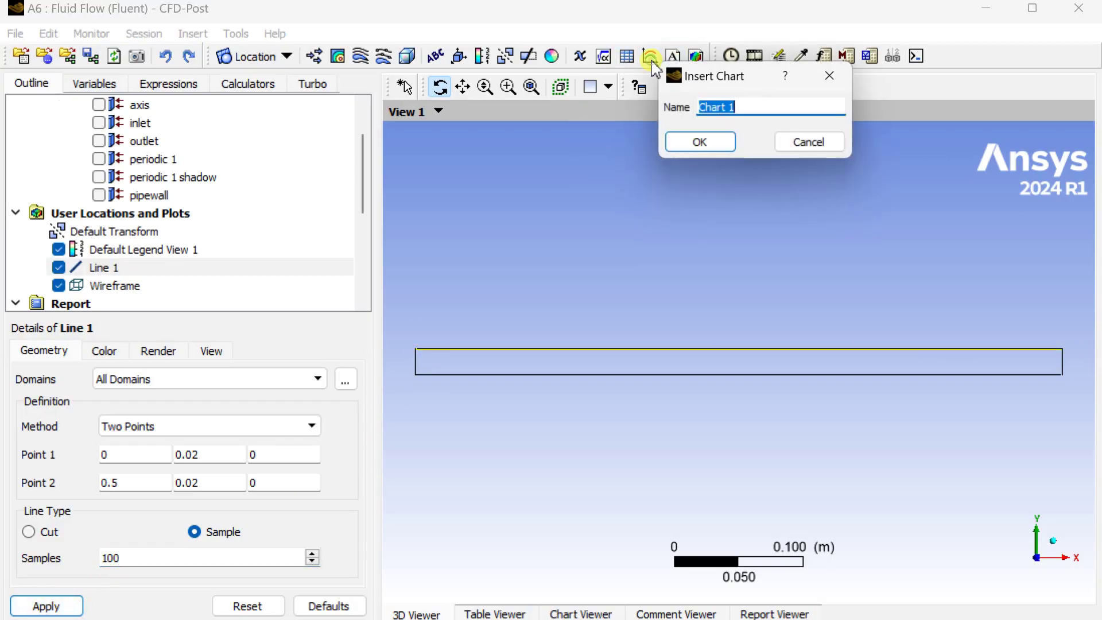
click(715, 147)
click(140, 356)
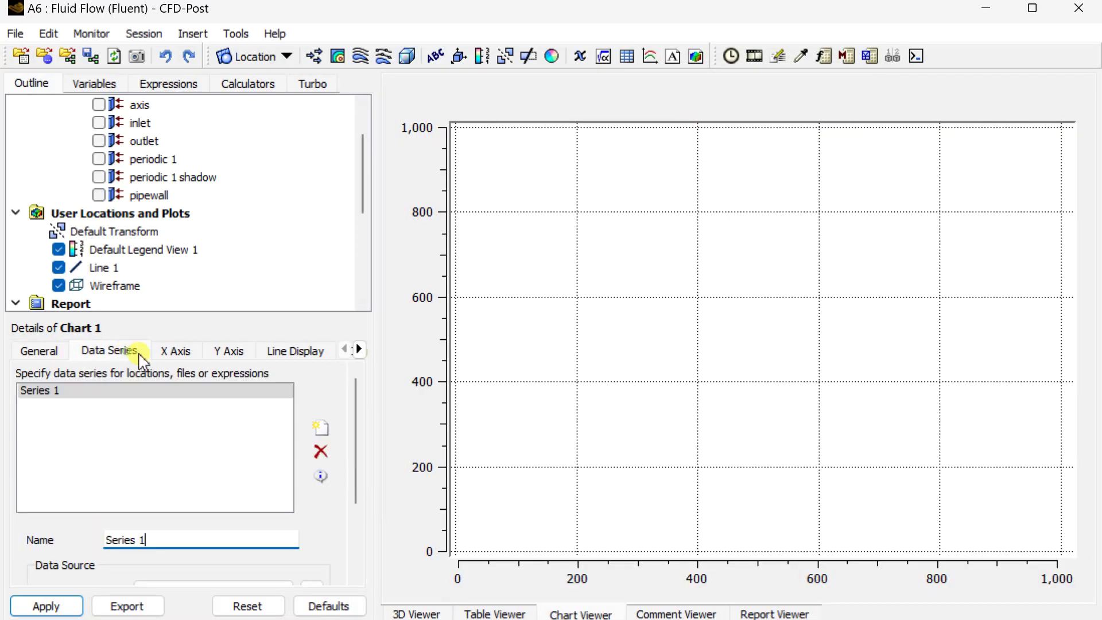
click(184, 354)
click(198, 396)
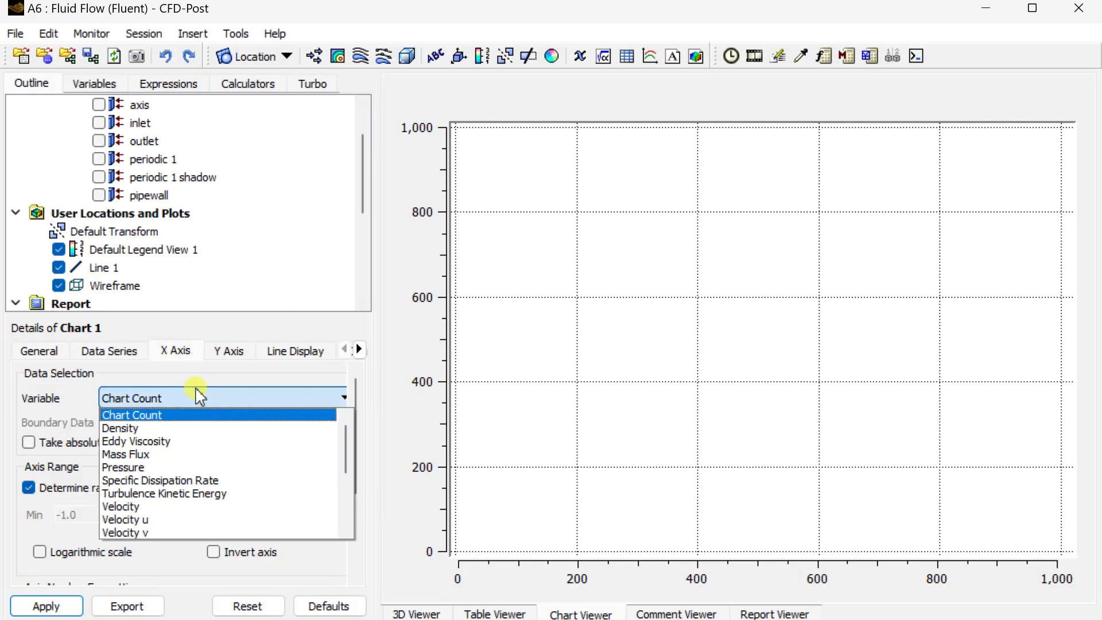
scroll(148, 513, down, 4)
click(148, 506)
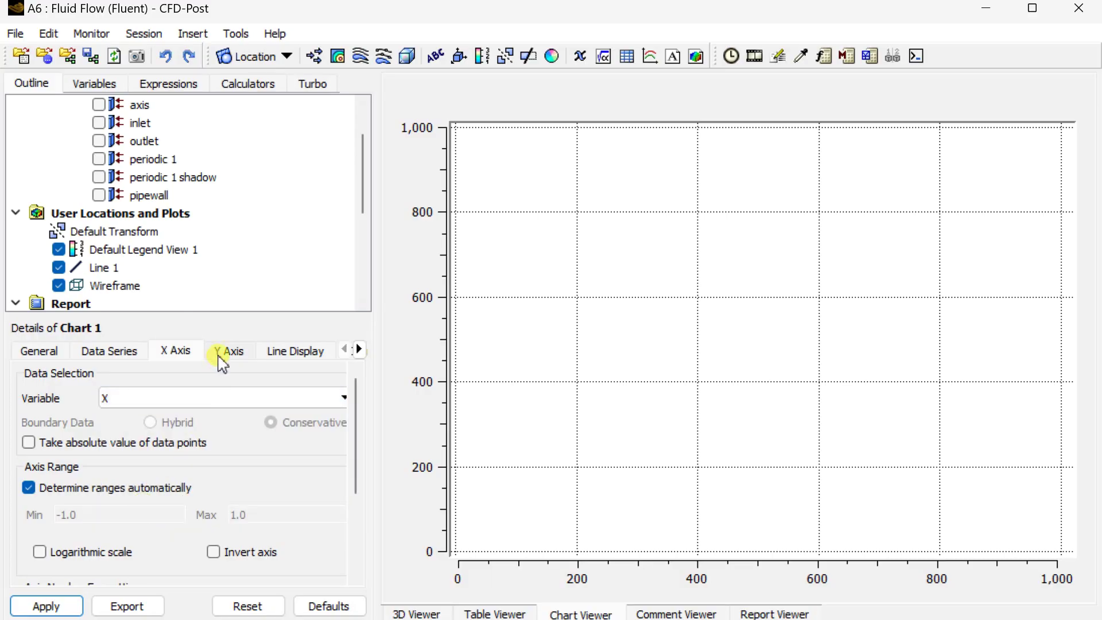
Step: Set the Y axis to Wall Yplus with Line 1 as the data series, and apply
click(227, 351)
click(209, 399)
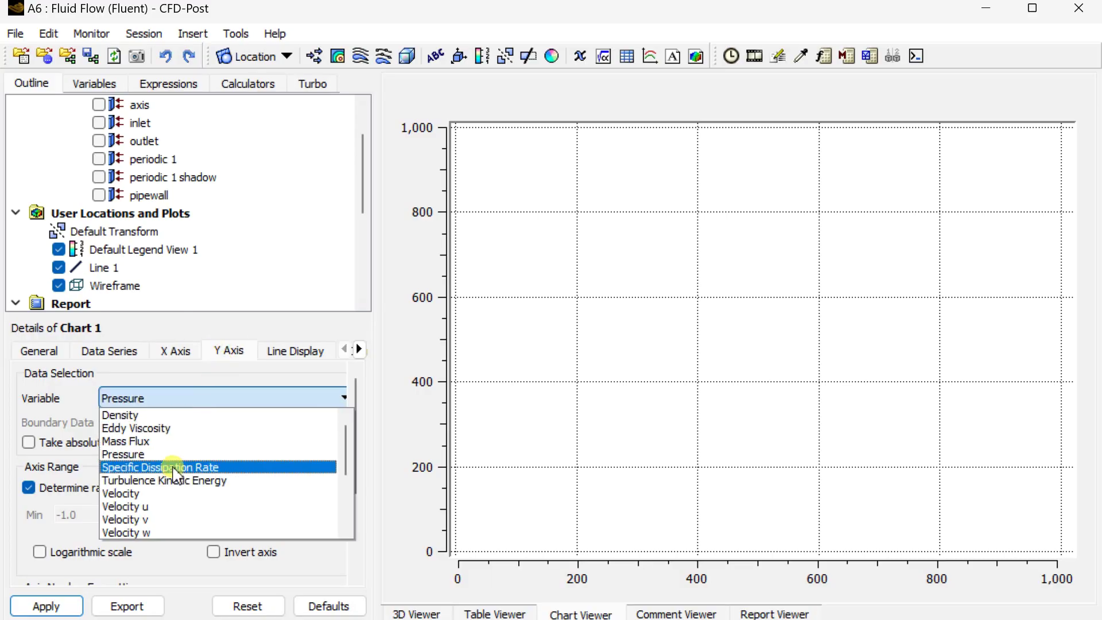
scroll(172, 419, down, 3)
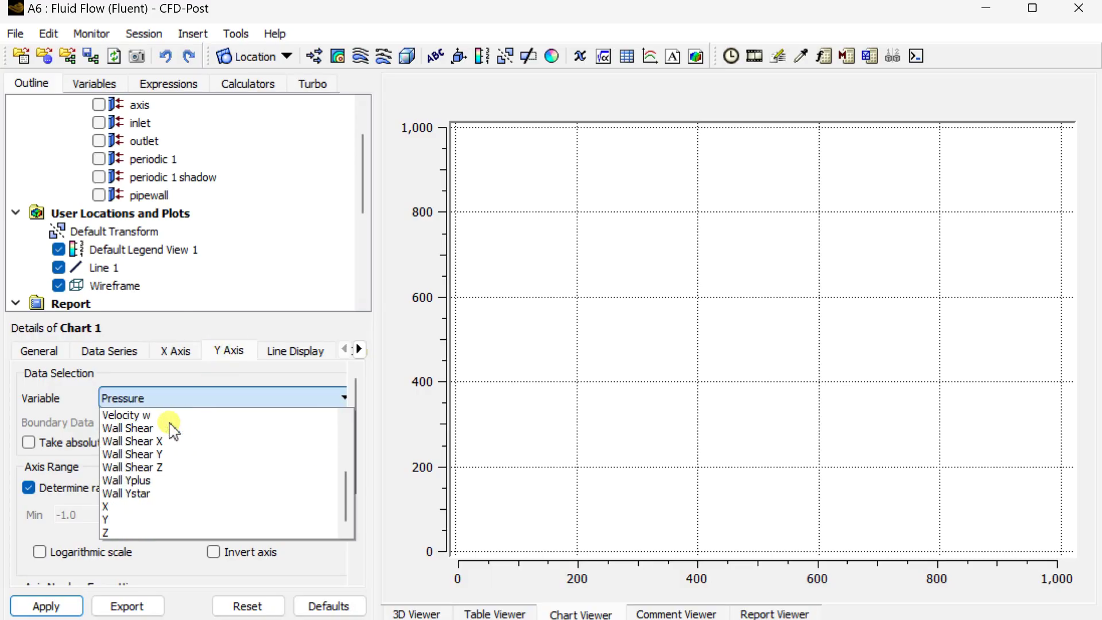
click(163, 481)
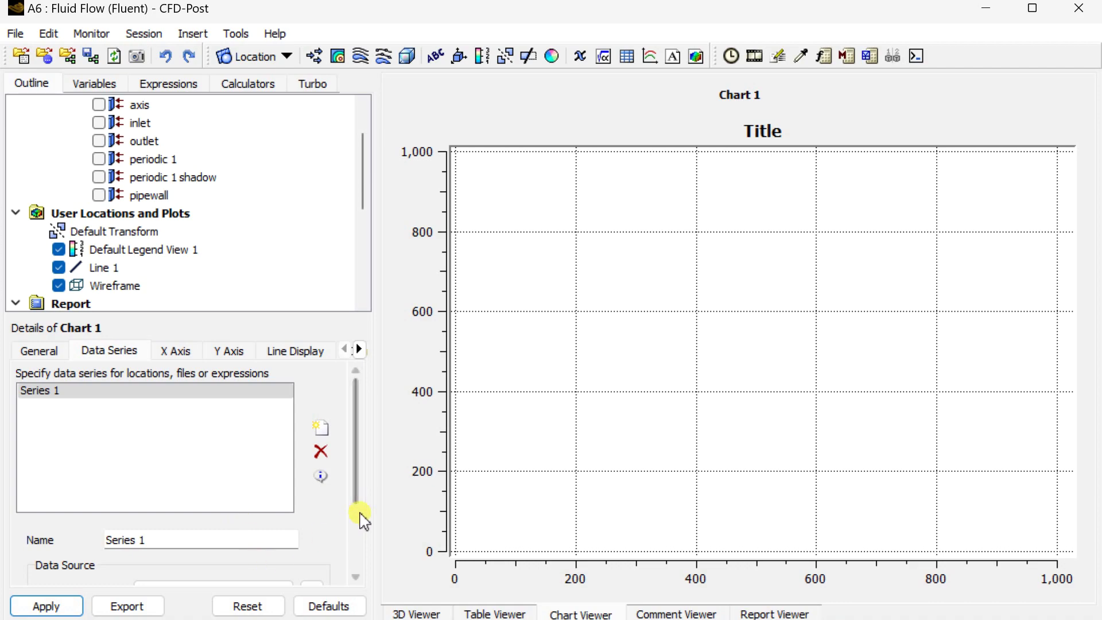
scroll(359, 514, down, 3)
click(242, 481)
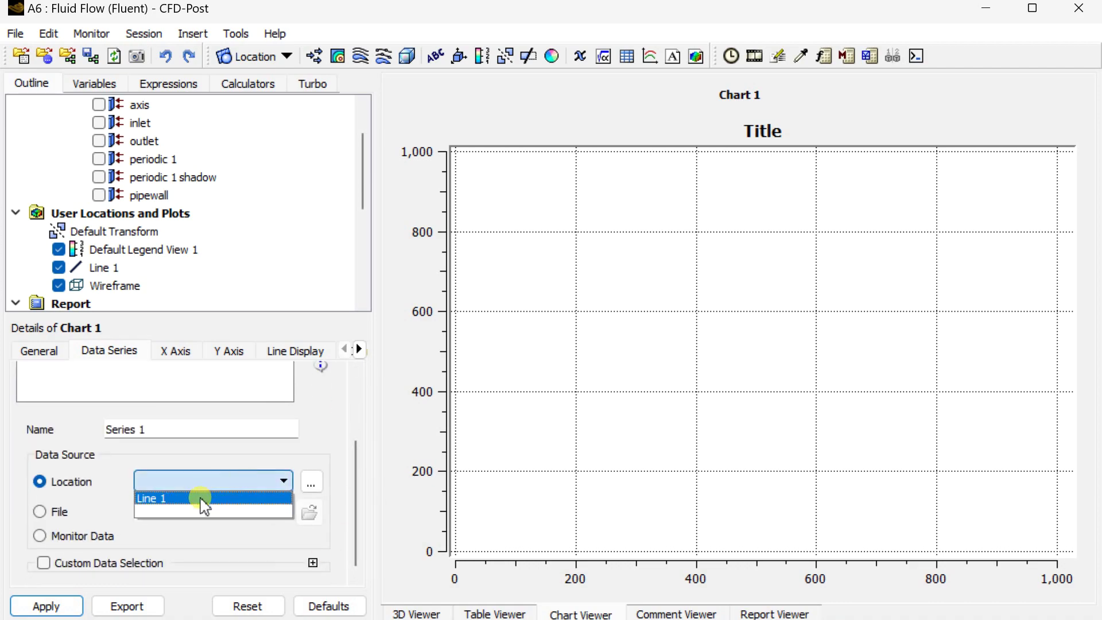
click(200, 497)
click(65, 606)
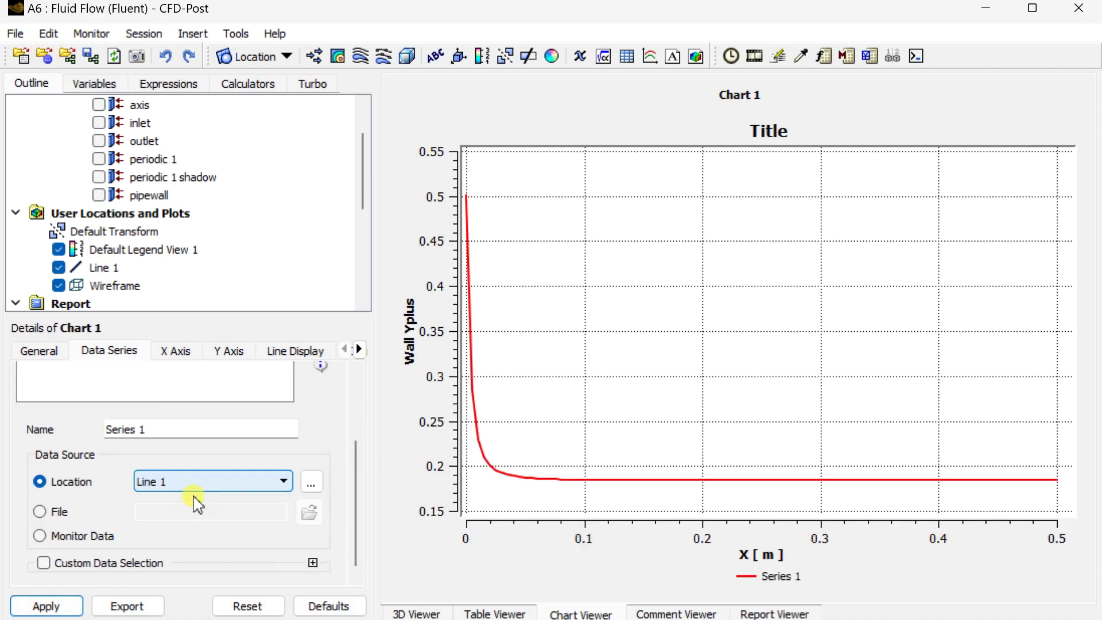